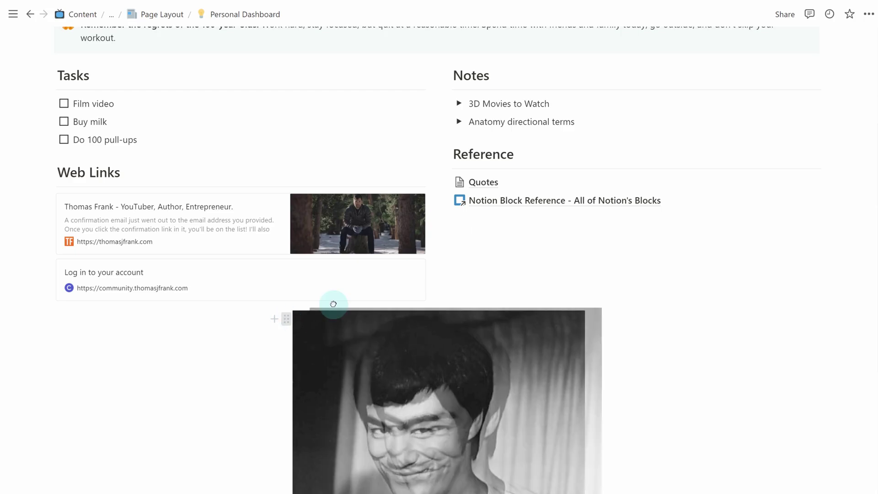
Step: Move the portrait photo into a third column beside the Notes and Reference column
drag(334, 304, 833, 153)
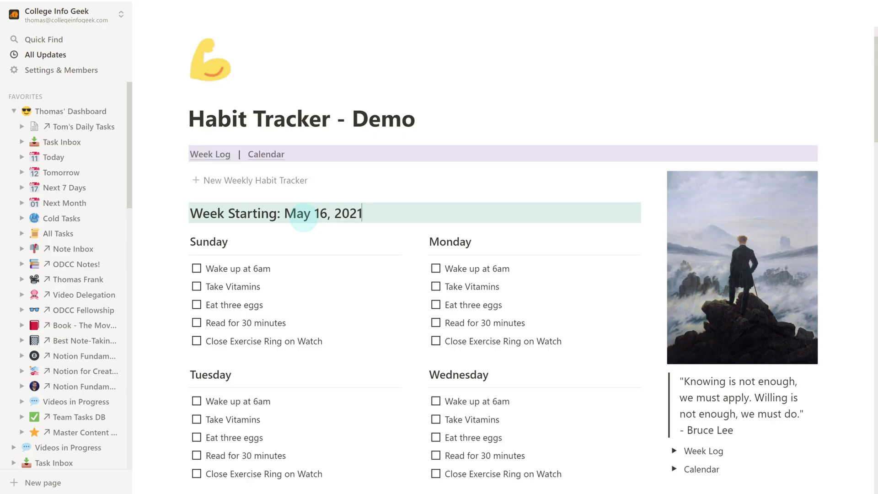
Step: Expand the Inbox toggle under Tasks on the finished Personal Dashboard template and view its sections
scroll(300, 198, down, 4)
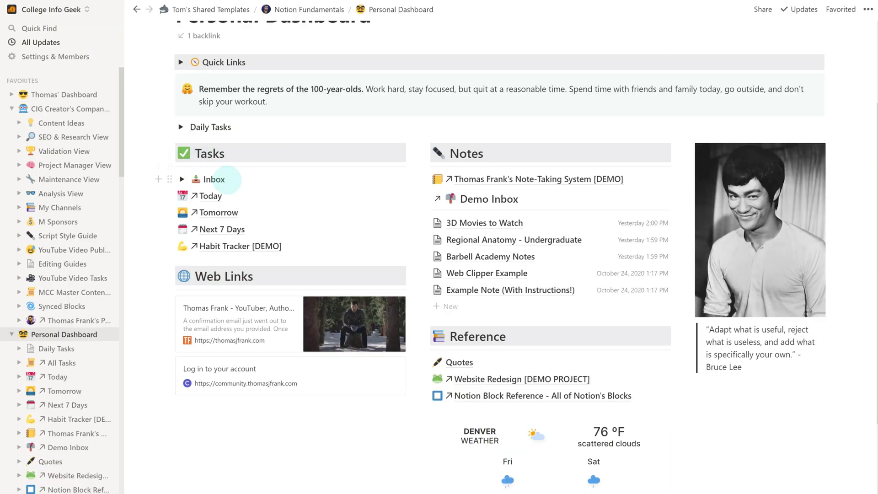
click(182, 180)
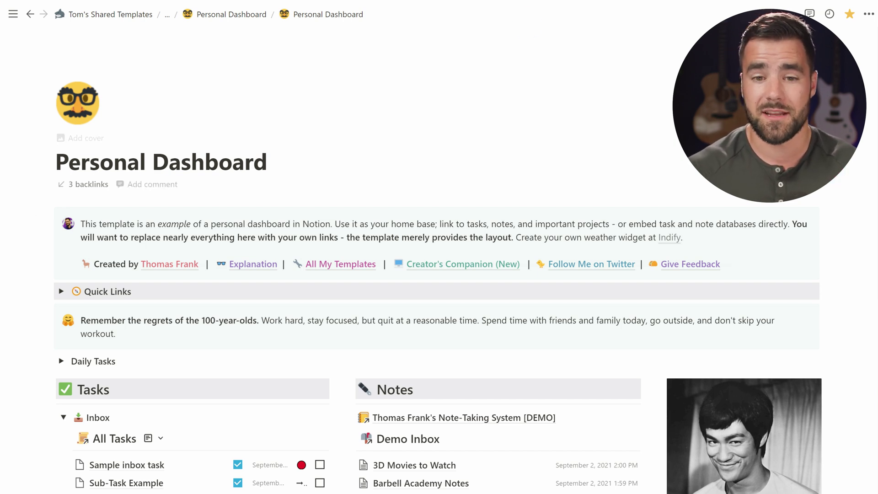
scroll(476, 344, down, 3)
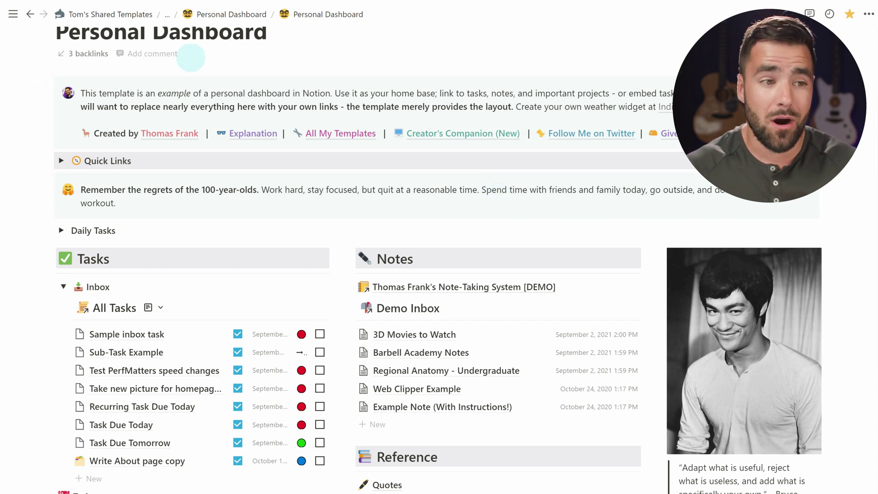
Step: Lock the sidebar open, open the Personal Dashboard page inside Page Layout, and review its single-column content
mouse_move(11, 16)
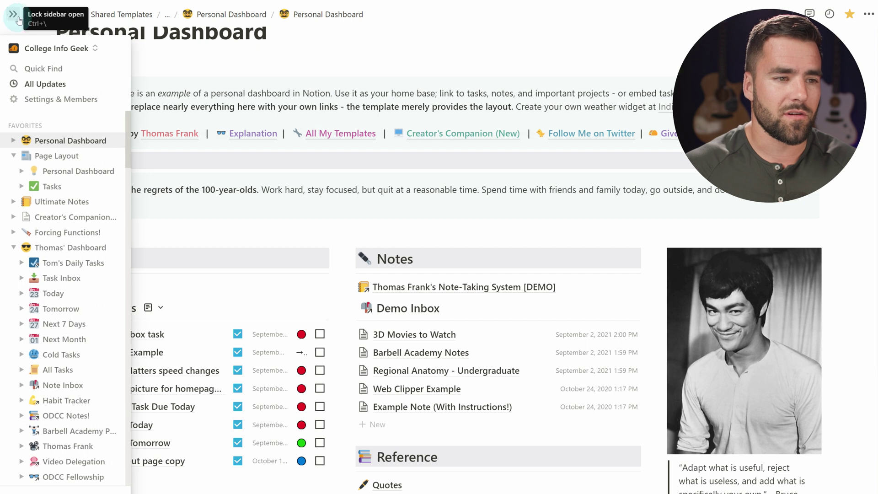
click(12, 16)
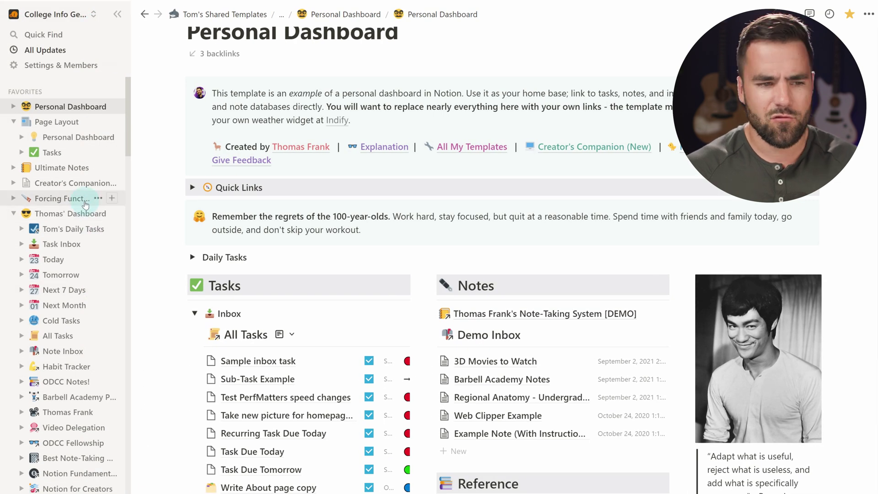
click(60, 141)
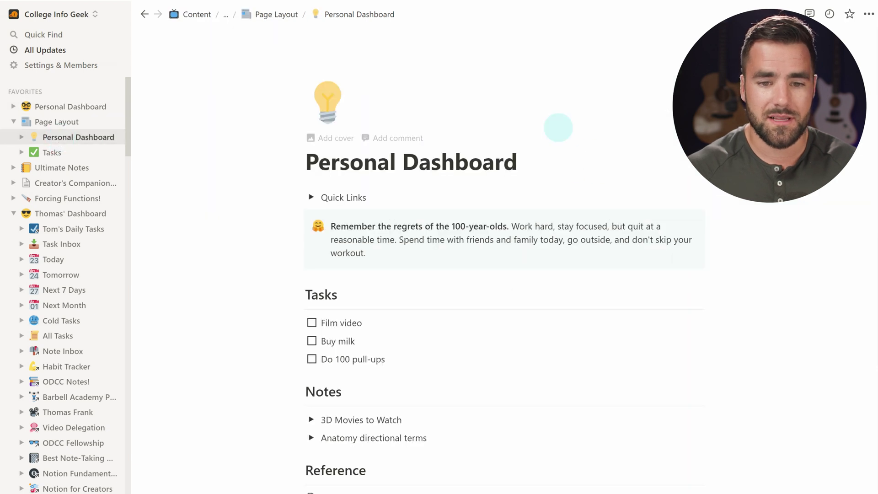
scroll(471, 229, down, 3)
scroll(470, 229, down, 3)
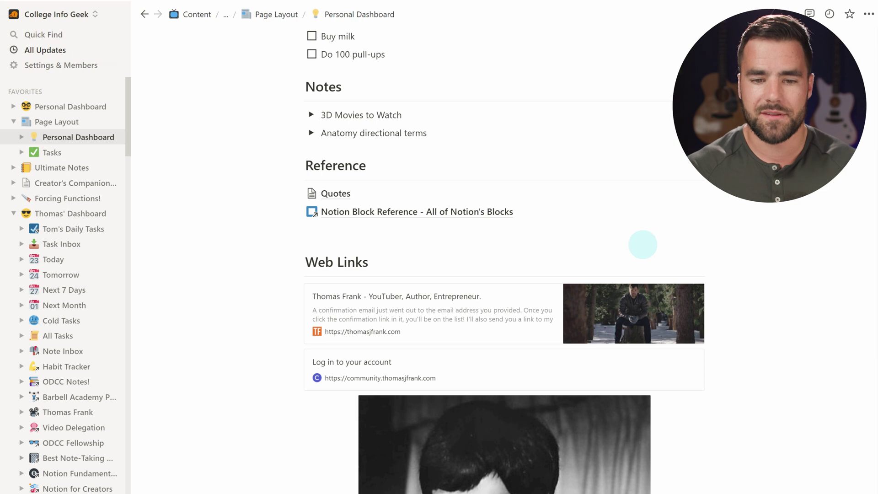
scroll(644, 242, down, 2)
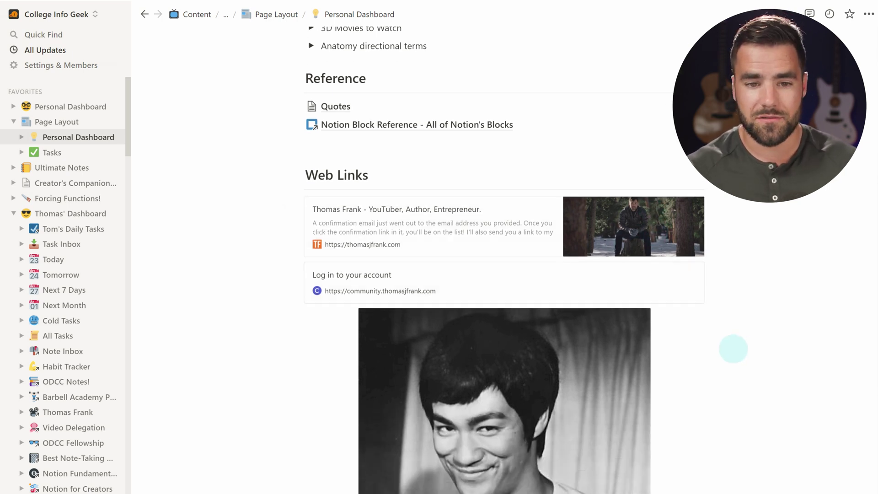
Step: Examine the finished Personal Dashboard template's column layout for comparison and return to the single-column version
scroll(733, 349, up, 3)
scroll(563, 279, up, 3)
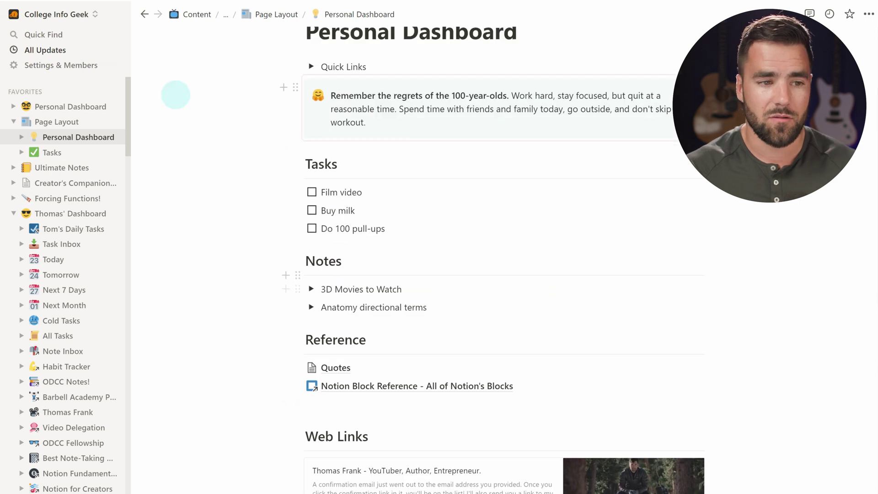
click(60, 108)
scroll(732, 275, down, 5)
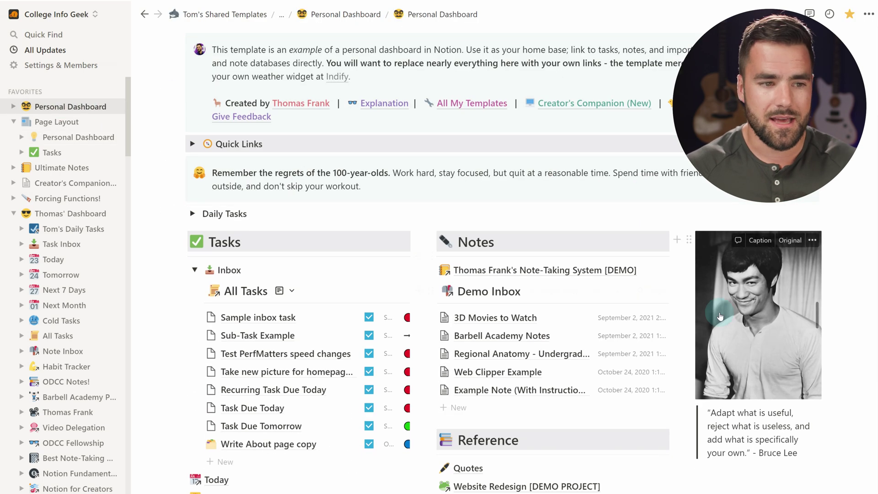
click(67, 139)
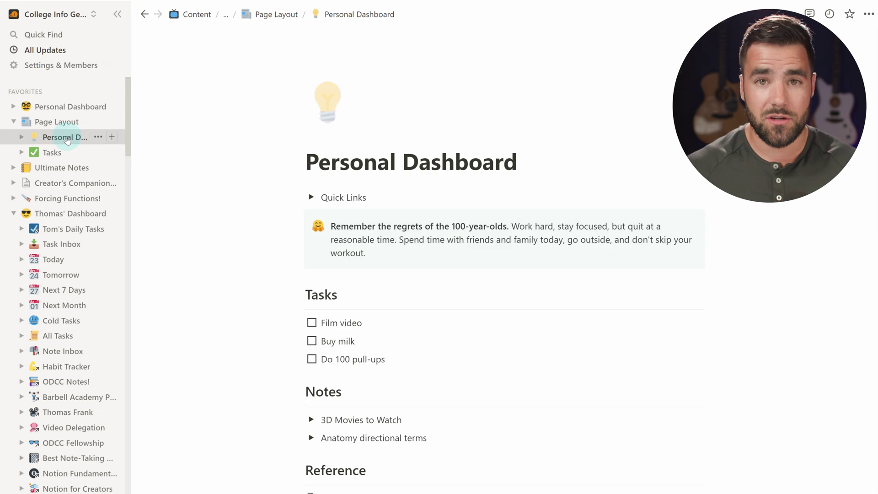
Step: Collapse the sidebar and move the Notes heading into a new column beside the Tasks heading
click(118, 14)
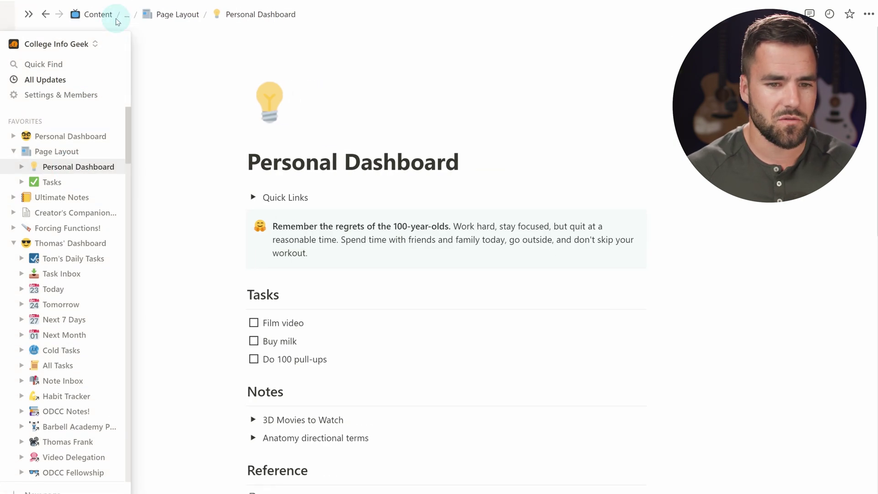
scroll(513, 201, down, 3)
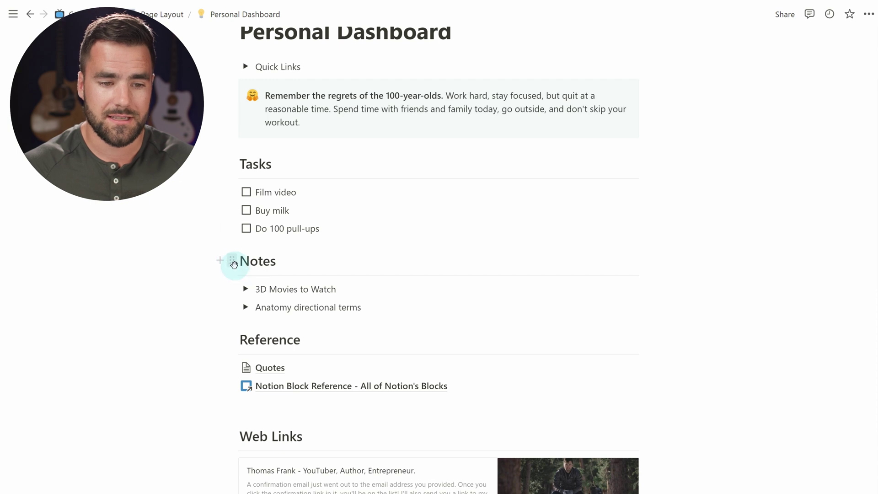
drag(232, 262, 649, 163)
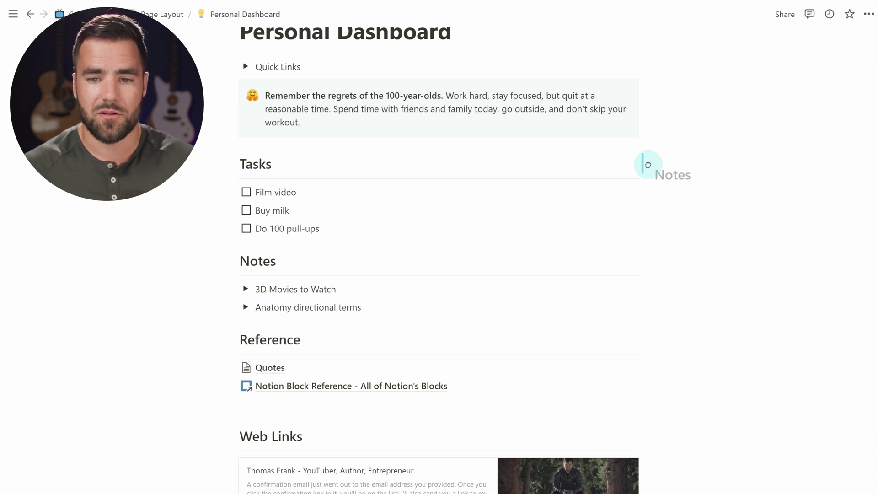
drag(649, 169, 310, 170)
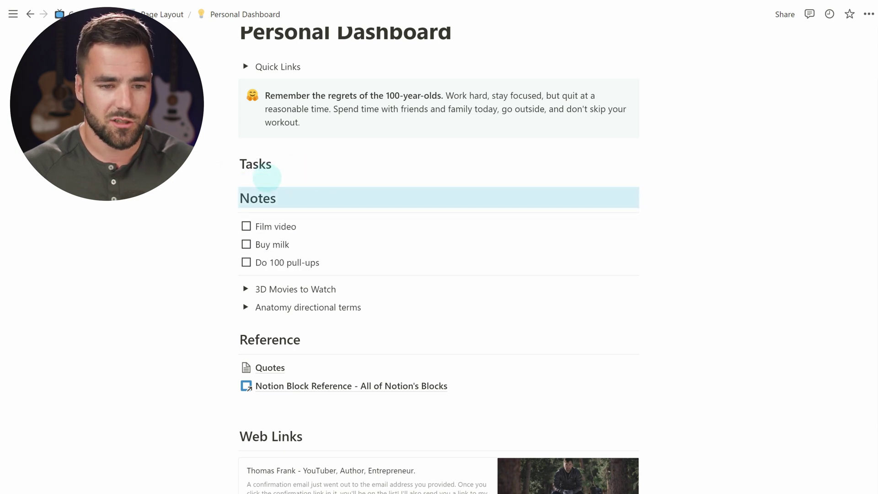
drag(231, 198, 642, 160)
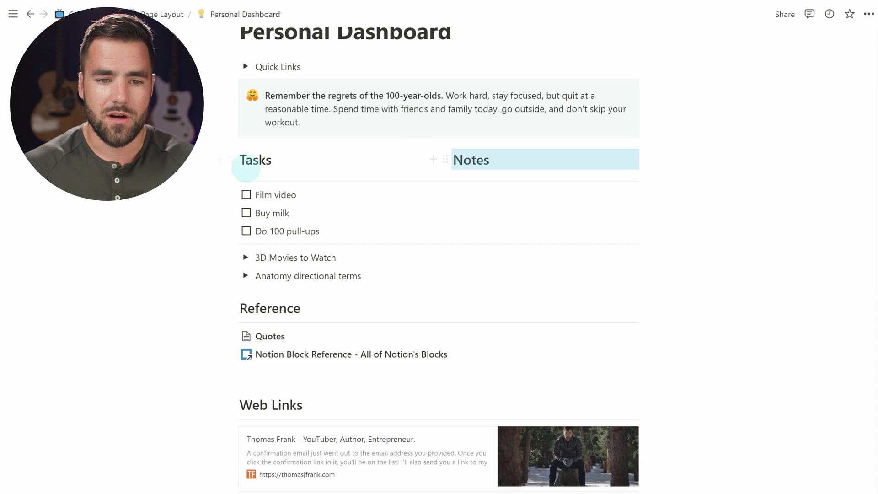
Step: Turn on the full width option for the Personal Dashboard page
click(869, 14)
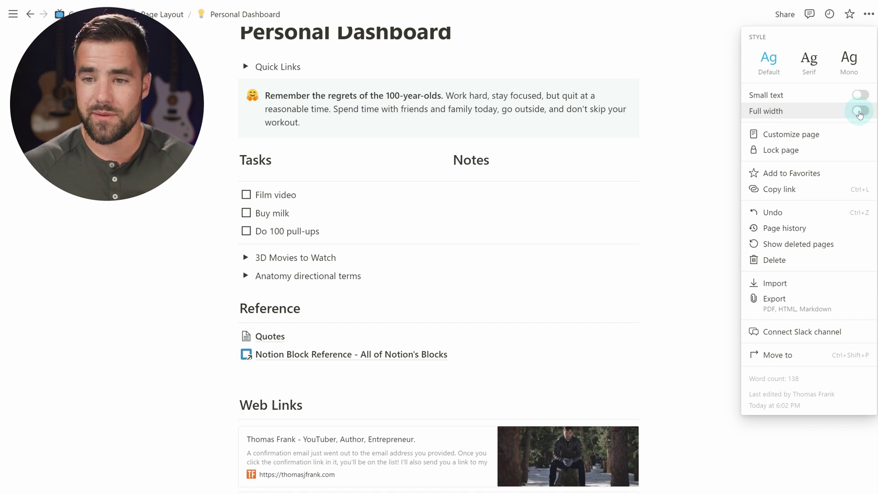
click(860, 111)
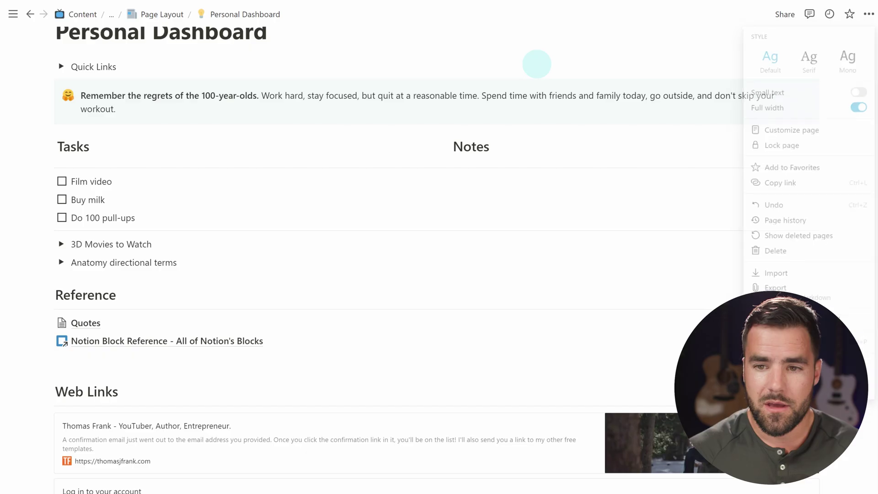
click(537, 65)
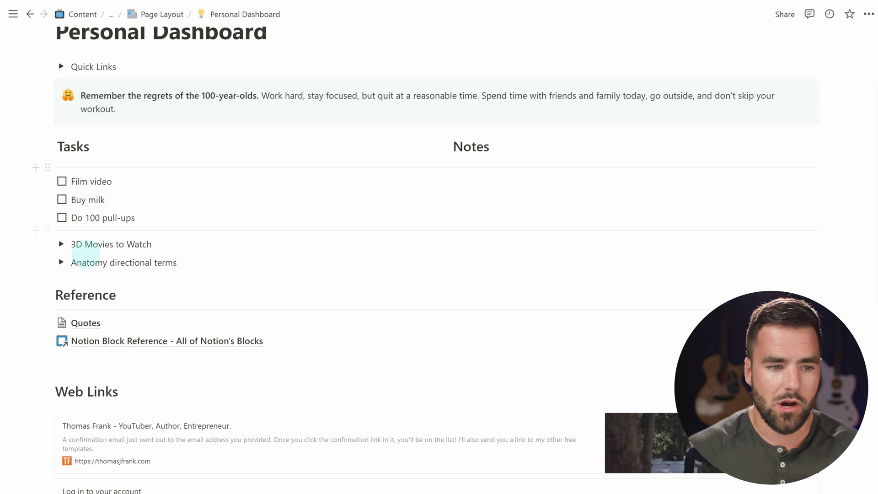
Step: Move the two note toggles with their divider under the Notes heading, and the three to-dos with their divider under Tasks
mouse_move(27, 250)
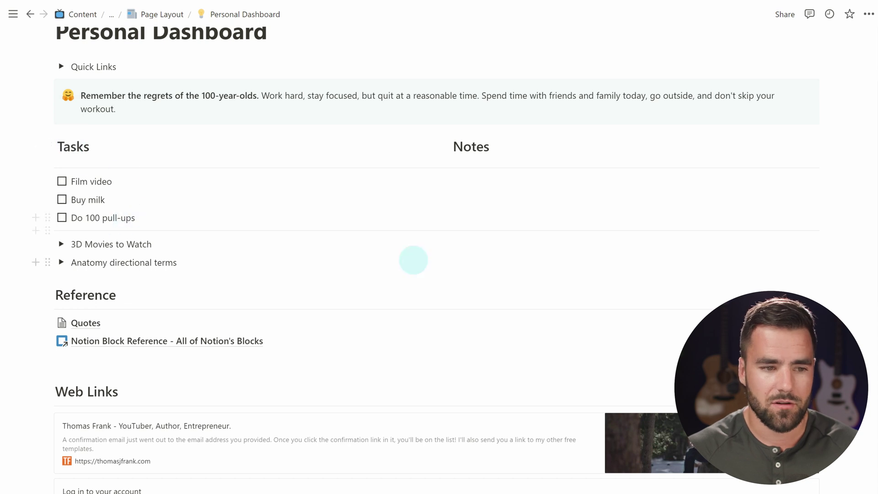
scroll(412, 257, down, 2)
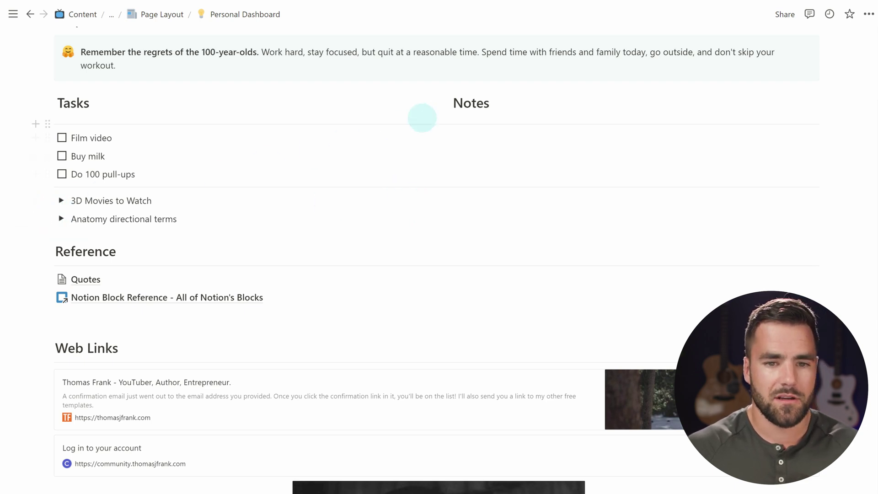
drag(172, 237, 469, 119)
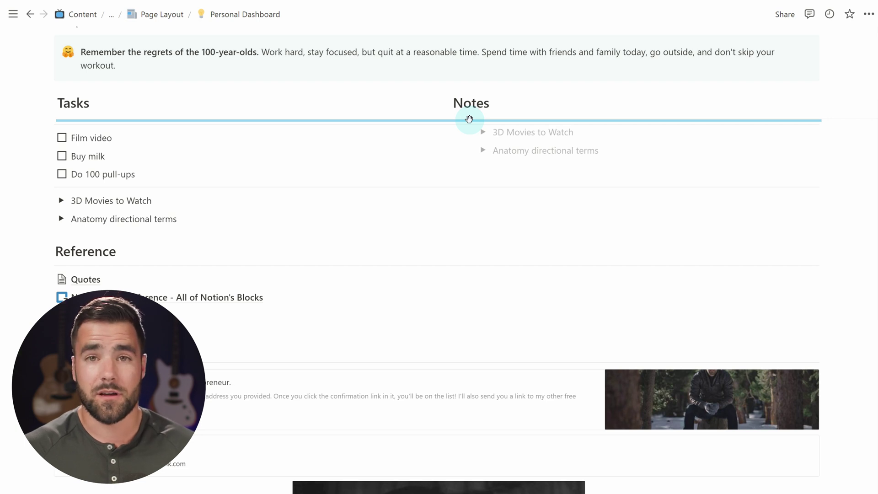
drag(469, 119, 469, 111)
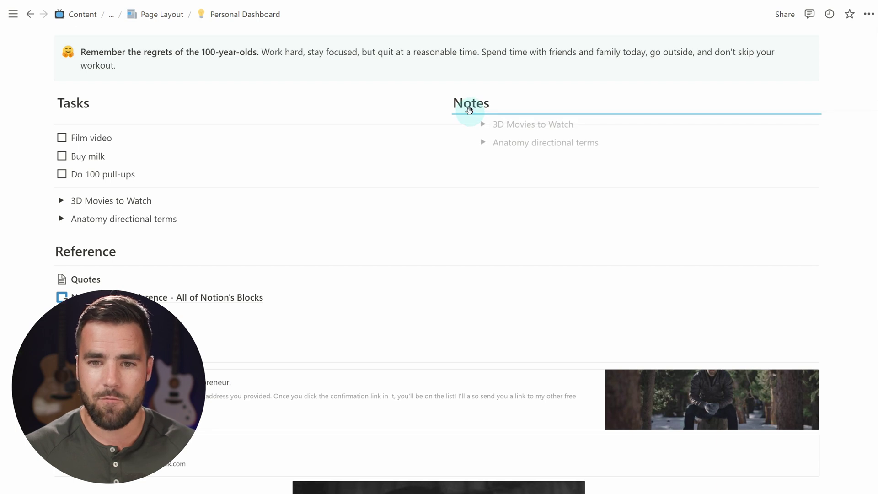
drag(469, 111, 469, 111)
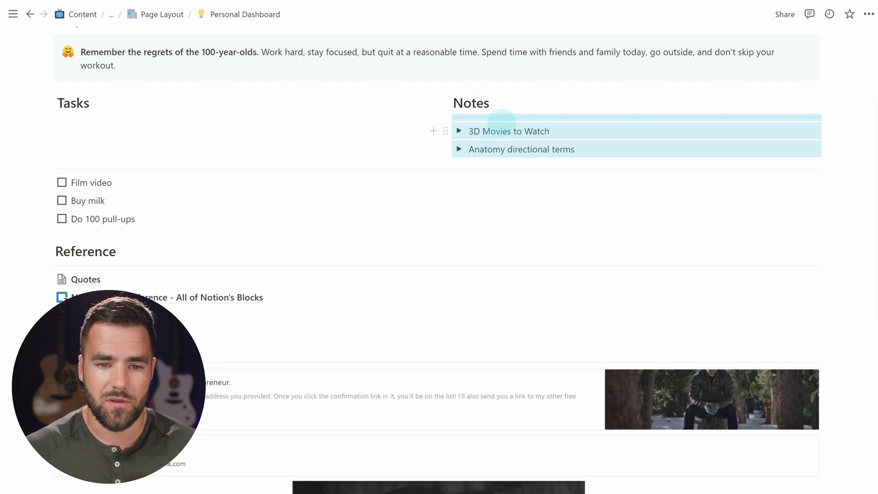
drag(85, 232, 58, 108)
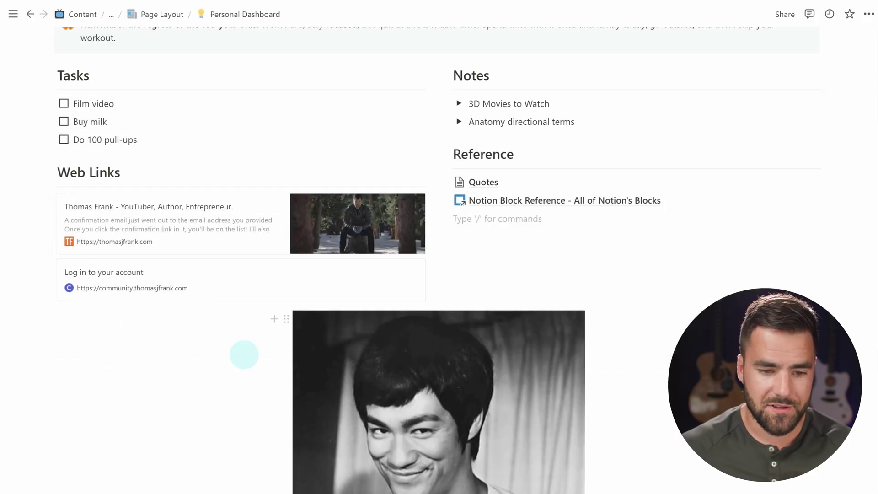
Step: Place the portrait photo in a third column beside Notes and move the quote block directly beneath it
mouse_move(285, 319)
drag(285, 319, 834, 153)
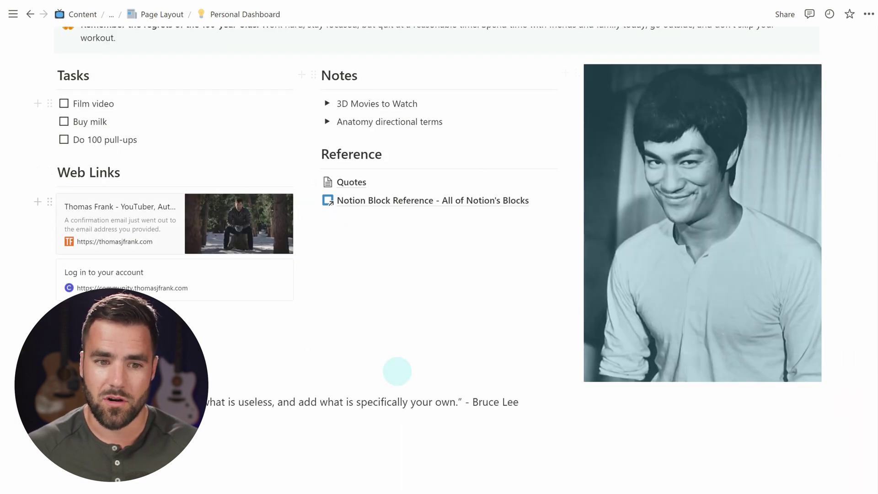
drag(47, 402, 626, 385)
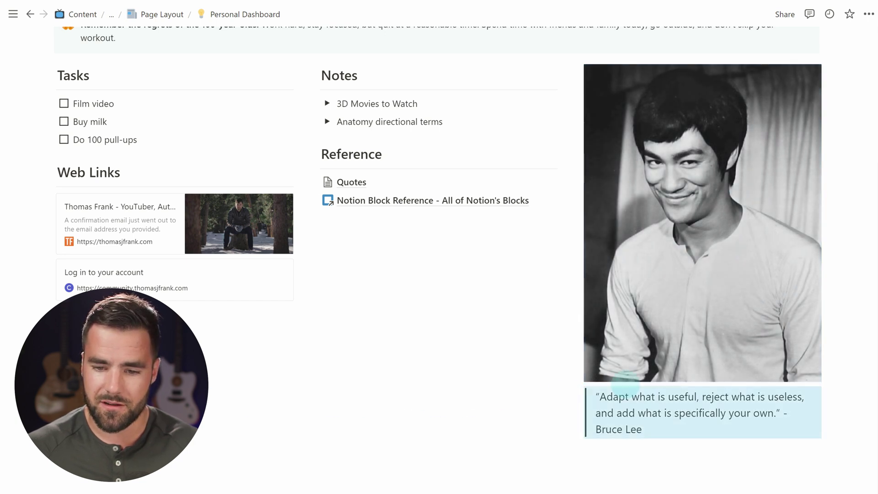
Step: Open the finished Personal Dashboard template to compare its three-column layout with the rebuilt page
scroll(499, 394, up, 2)
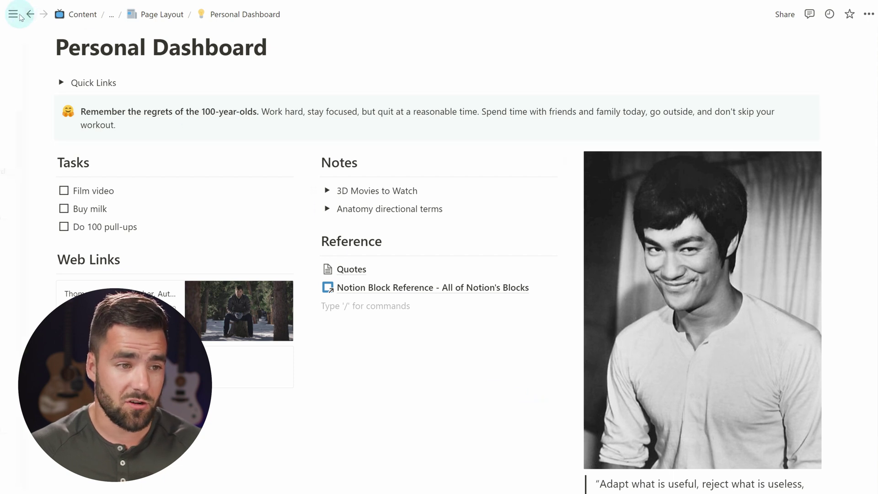
mouse_move(14, 14)
click(57, 142)
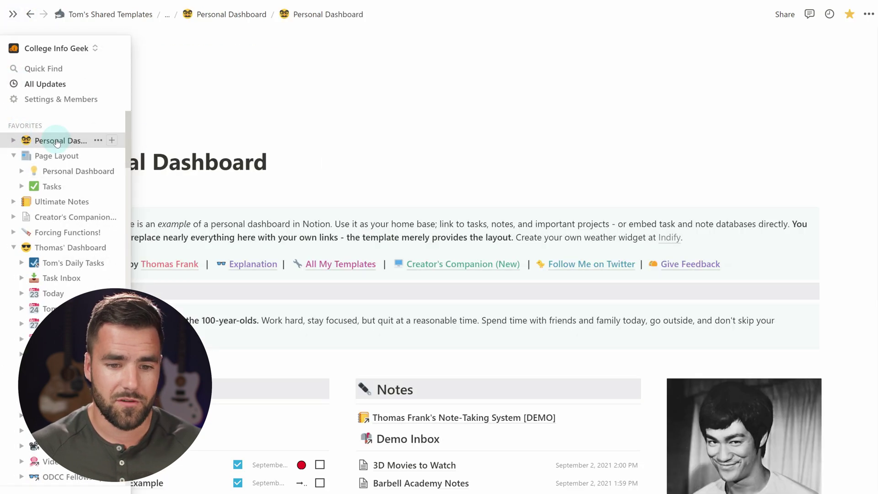
scroll(742, 235, down, 2)
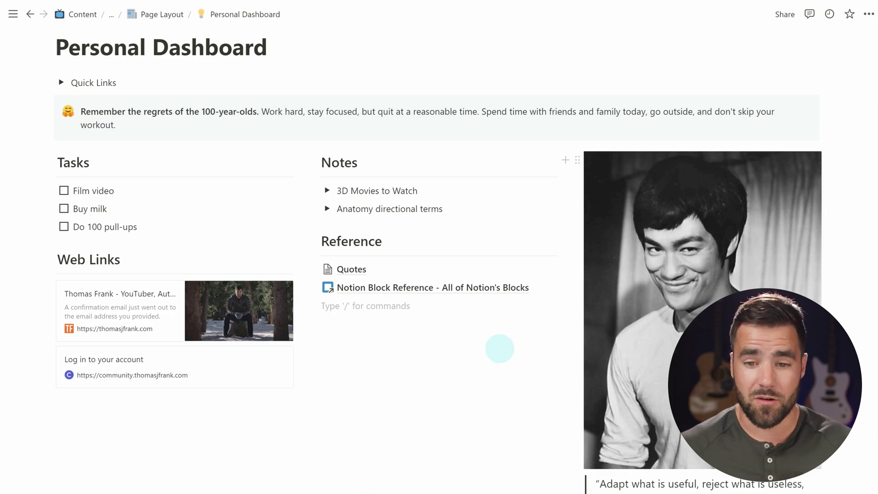
Step: Narrow the window in two stages to check how the three columns adapt, and maximize it again
drag(875, 262, 624, 274)
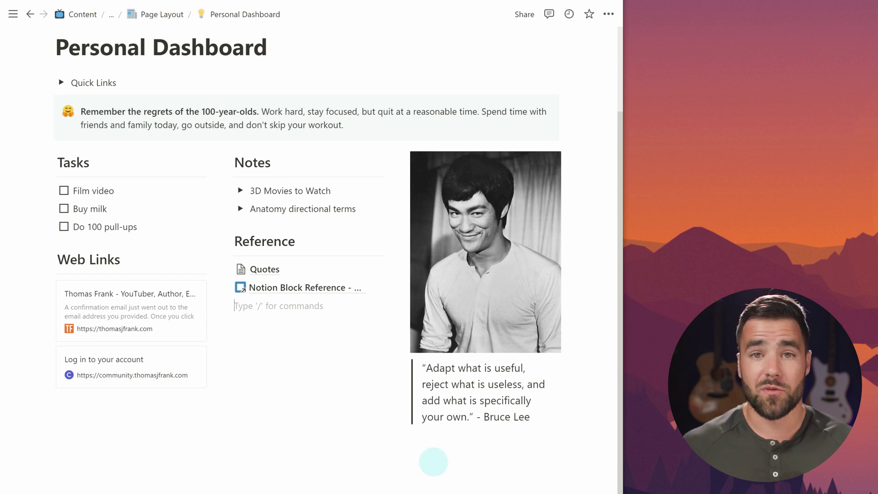
drag(623, 303, 334, 306)
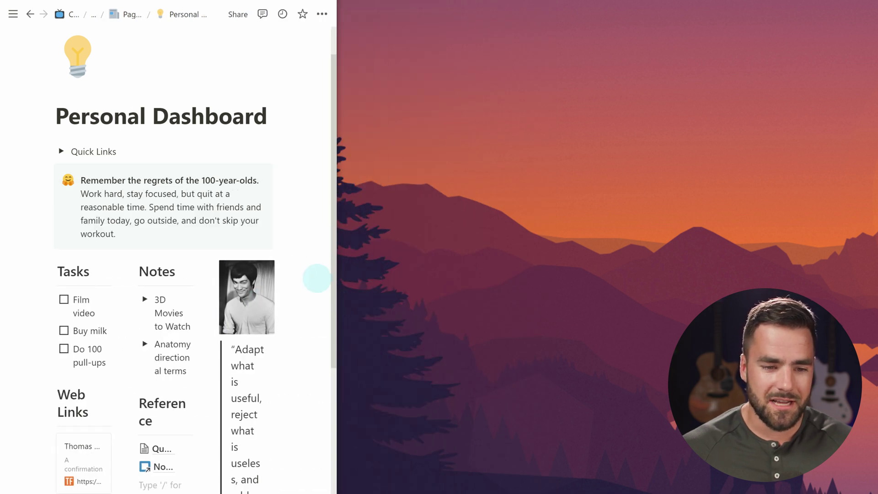
scroll(314, 275, down, 1)
scroll(316, 278, down, 1)
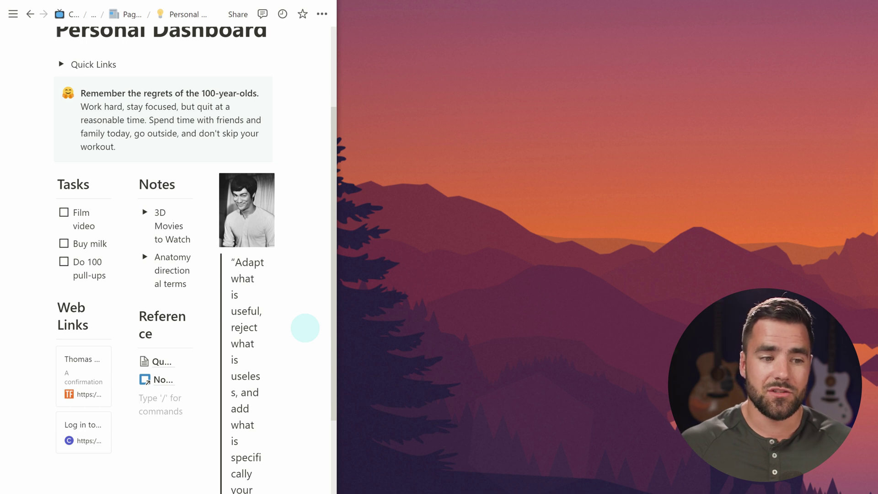
key(super+Up)
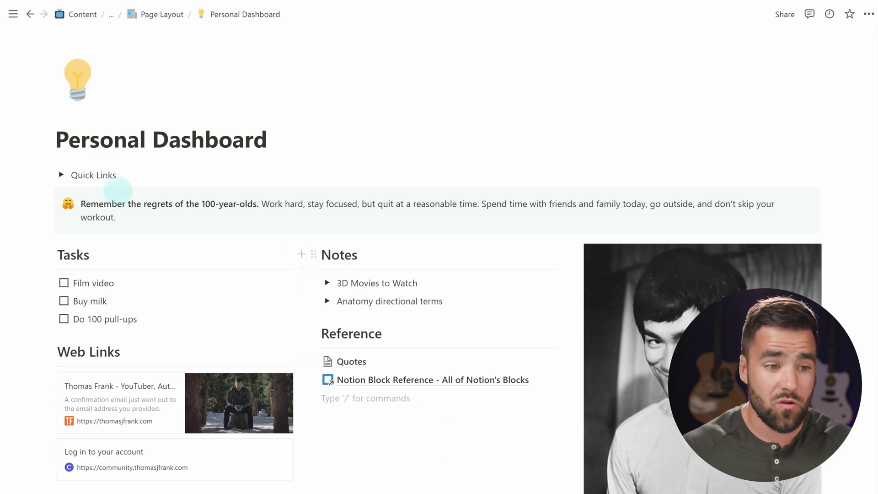
Step: Expand the Quick Links toggle under the page title
click(61, 175)
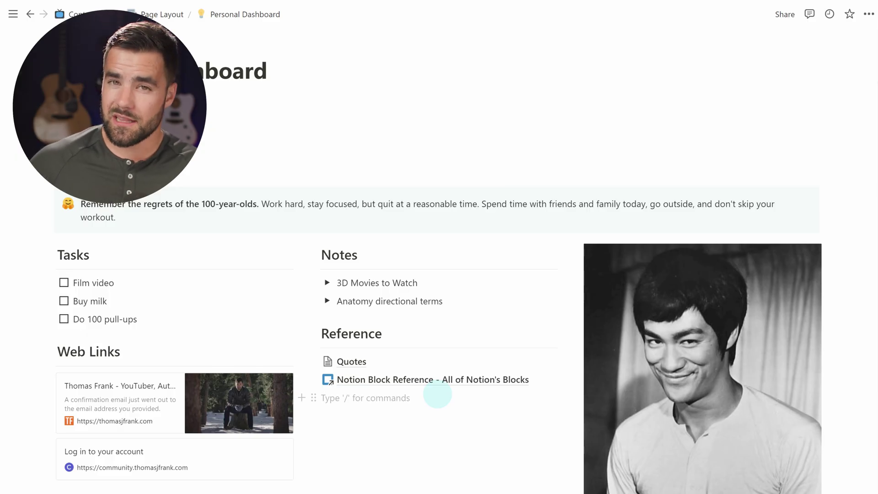
Step: Move the empty text block beneath the Web Links bookmarks, and return it to full width below the three columns
scroll(497, 373, down, 2)
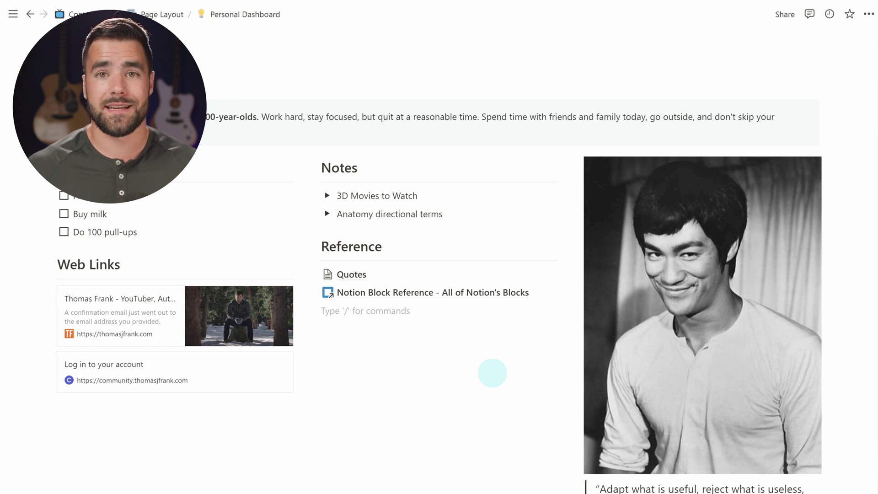
scroll(503, 369, down, 3)
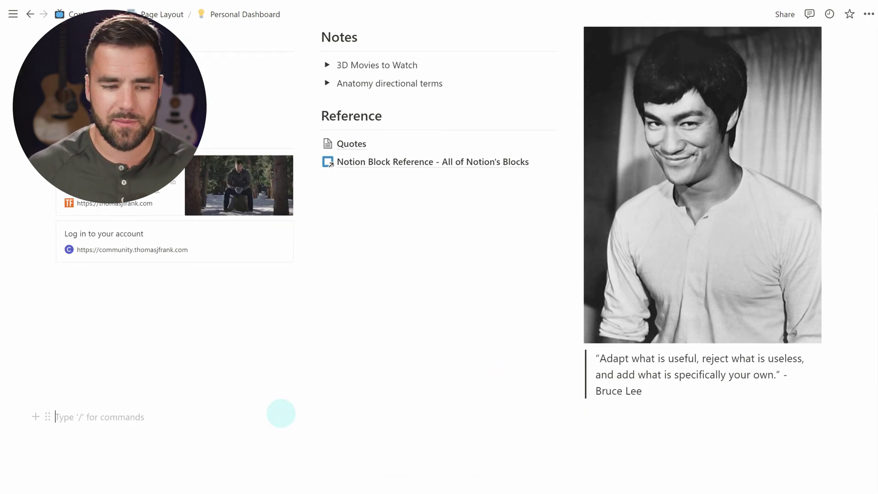
scroll(380, 404, down, 1)
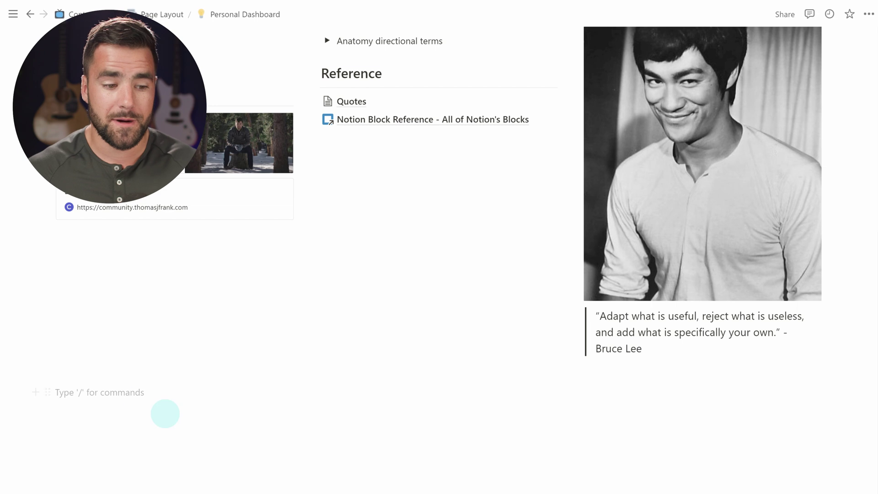
mouse_move(43, 392)
mouse_down()
mouse_move(47, 412)
mouse_move(48, 390)
mouse_up()
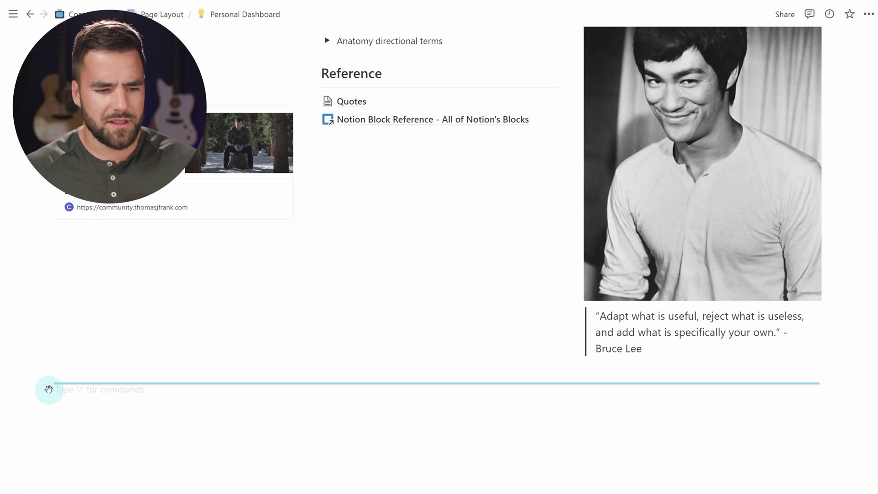
drag(49, 390, 52, 345)
drag(56, 312, 71, 236)
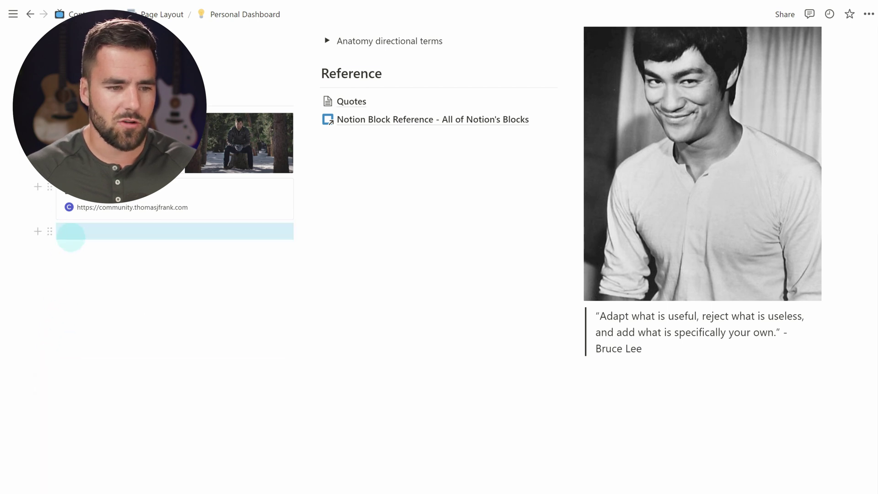
click(92, 227)
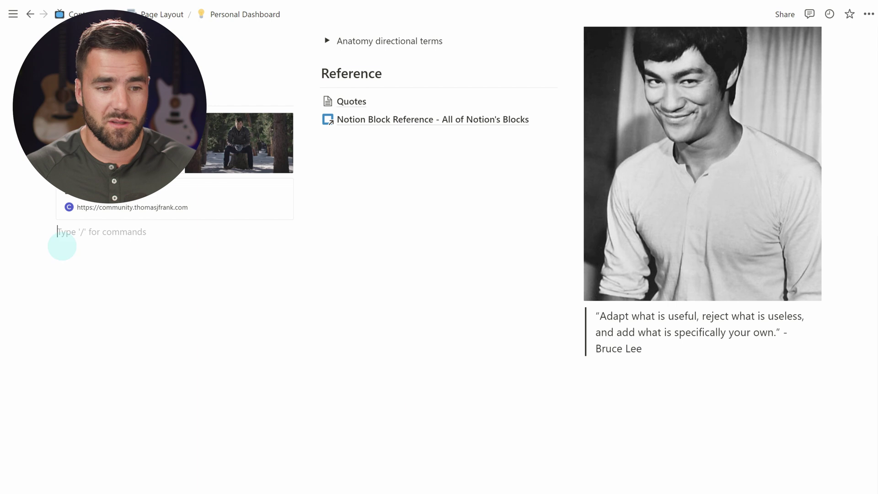
drag(55, 257, 67, 369)
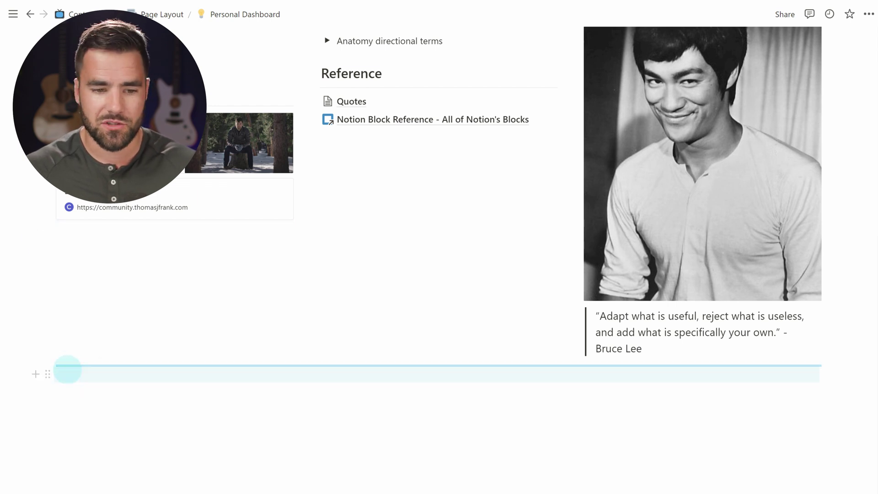
Step: Paste the copied Tasks database into the empty line below the columns as a plain copy, without syncing or linking
click(90, 375)
key(ctrl+v)
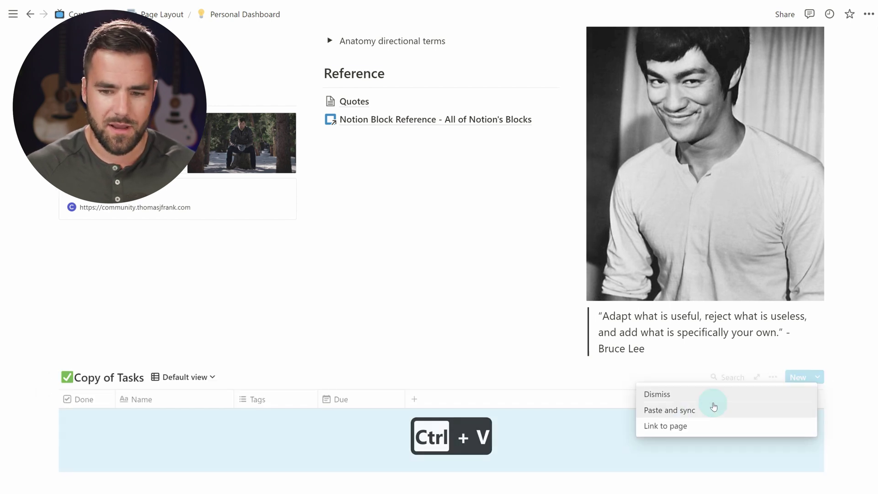
click(696, 396)
Step: Add a level-2 heading reading "Tasks 2" below the Copy of Tasks table
scroll(839, 394, down, 2)
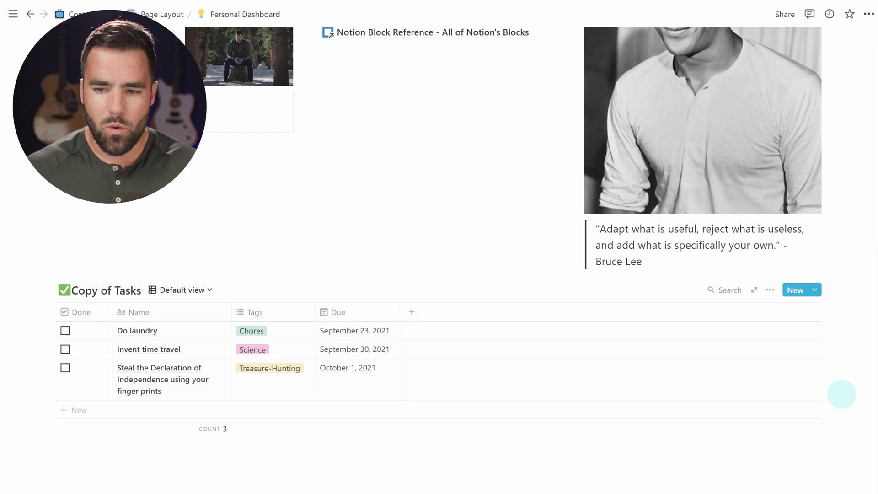
click(327, 471)
scroll(361, 443, down, 2)
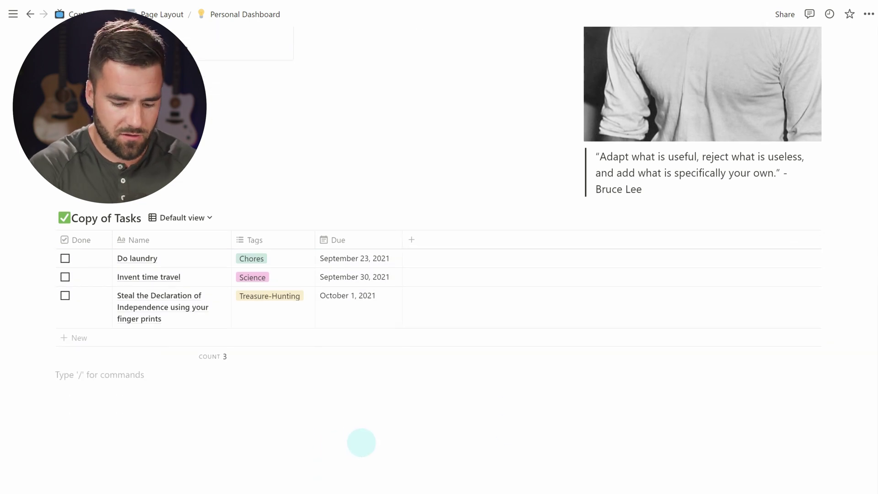
text(/h2)
key(Return)
text(Tasks 2)
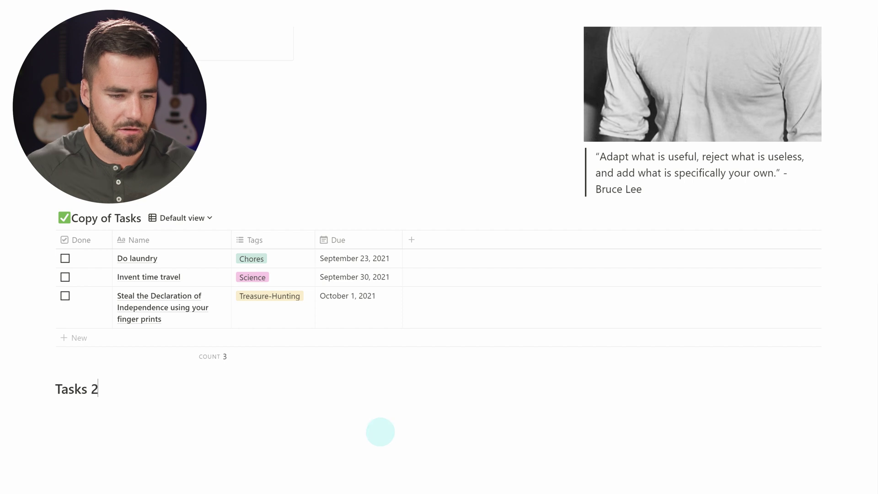
Step: Try to place the inline Copy of Tasks table and the Tasks 2 heading side by side in columns
scroll(382, 340, down, 1)
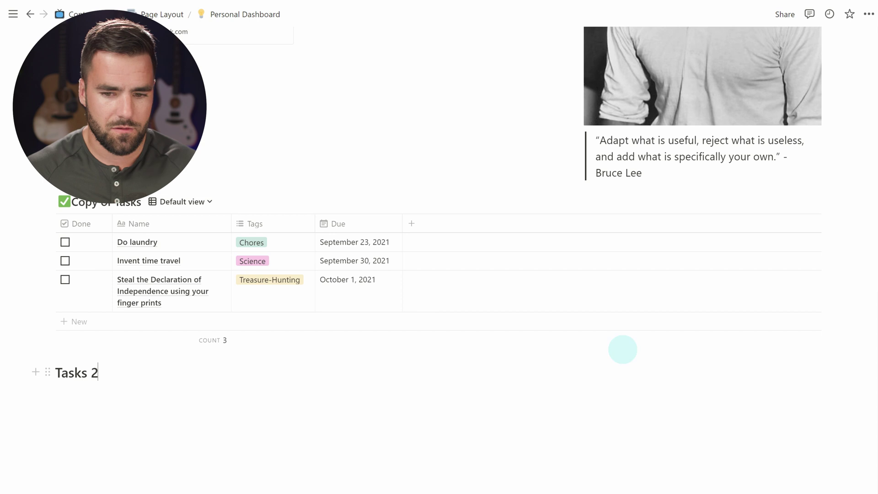
mouse_move(51, 202)
mouse_down()
mouse_move(62, 323)
mouse_move(32, 371)
mouse_move(845, 362)
mouse_move(426, 371)
mouse_move(22, 365)
mouse_move(73, 373)
mouse_move(45, 367)
mouse_move(53, 376)
mouse_move(437, 370)
mouse_move(764, 383)
mouse_move(833, 367)
mouse_move(64, 365)
mouse_move(60, 206)
mouse_up()
mouse_move(49, 368)
mouse_down()
mouse_move(50, 213)
mouse_move(15, 207)
mouse_move(545, 231)
mouse_move(836, 217)
mouse_move(645, 262)
mouse_move(787, 232)
mouse_move(474, 335)
mouse_move(63, 384)
mouse_move(57, 359)
mouse_up()
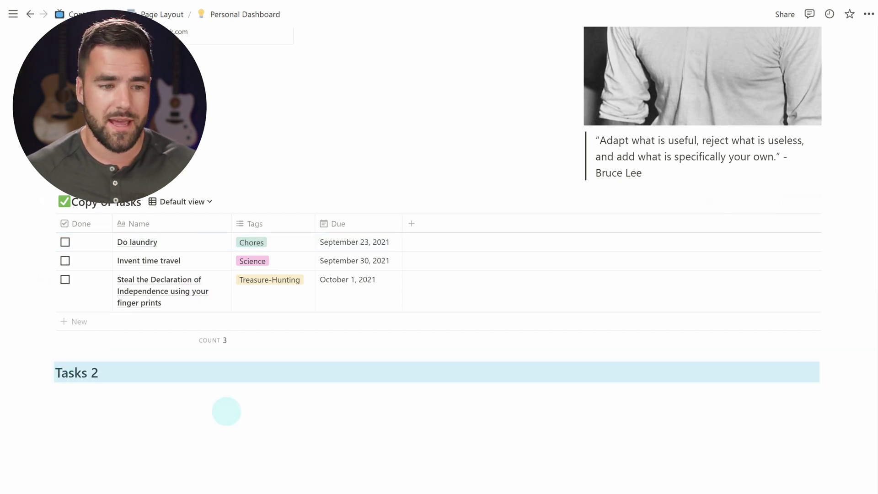
click(240, 401)
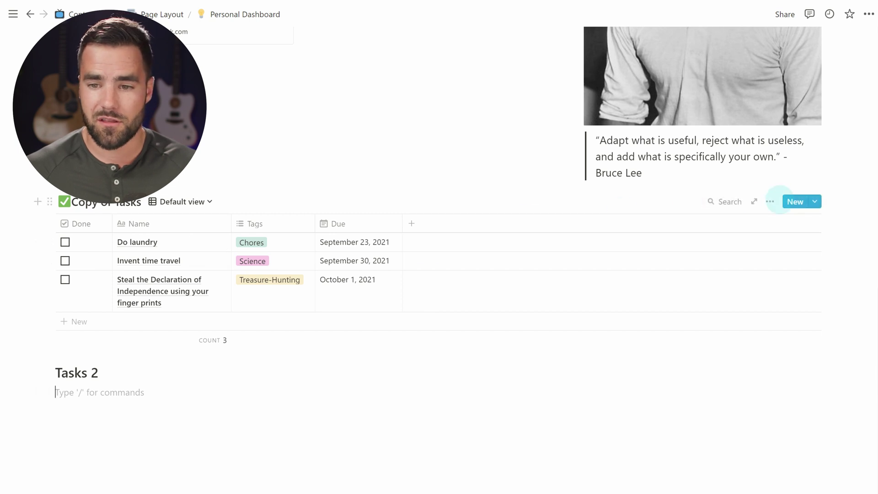
Step: Place the Copy of Tasks database inline in a second column beside the Tasks 2 heading by temporarily turning it into a page
click(770, 203)
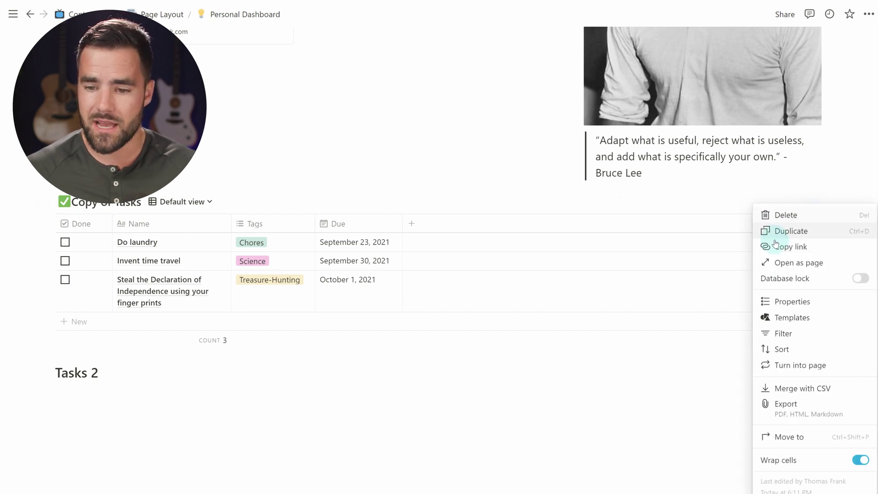
click(836, 370)
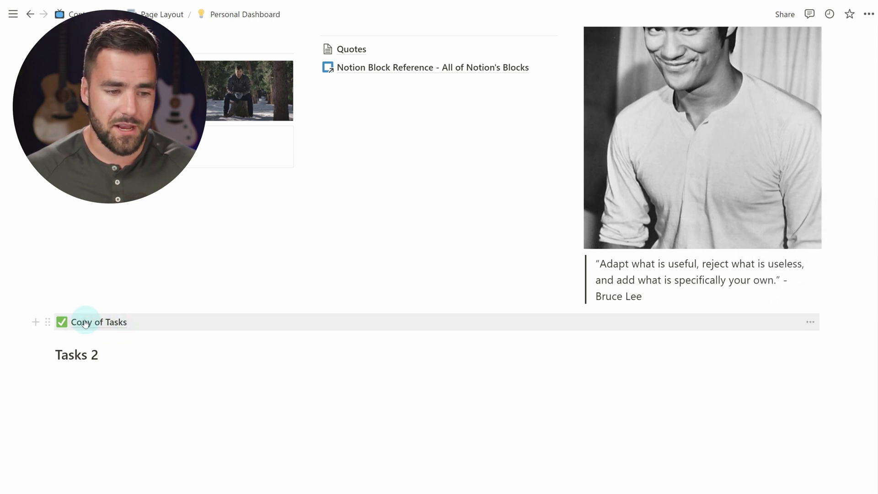
drag(48, 322, 825, 348)
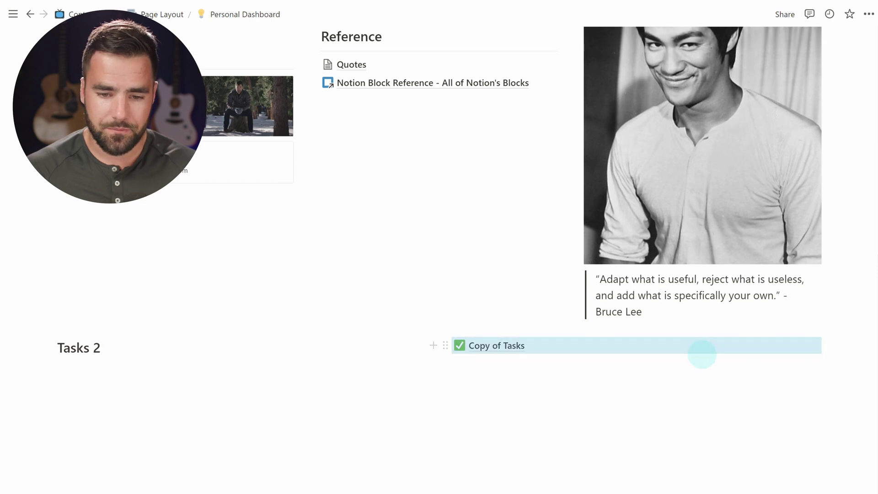
click(446, 345)
click(375, 366)
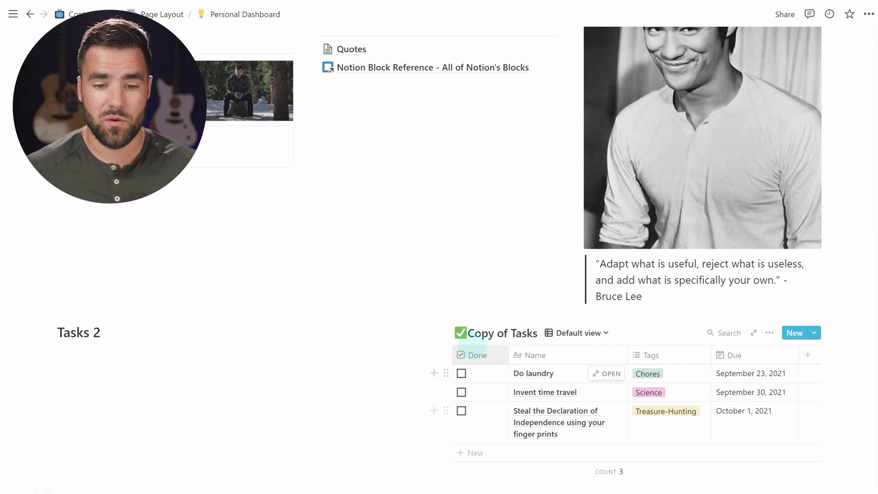
Step: Move the Copy of Tasks table back to full width beneath Tasks 2 and add a text line "dummy" between them
drag(443, 331, 95, 357)
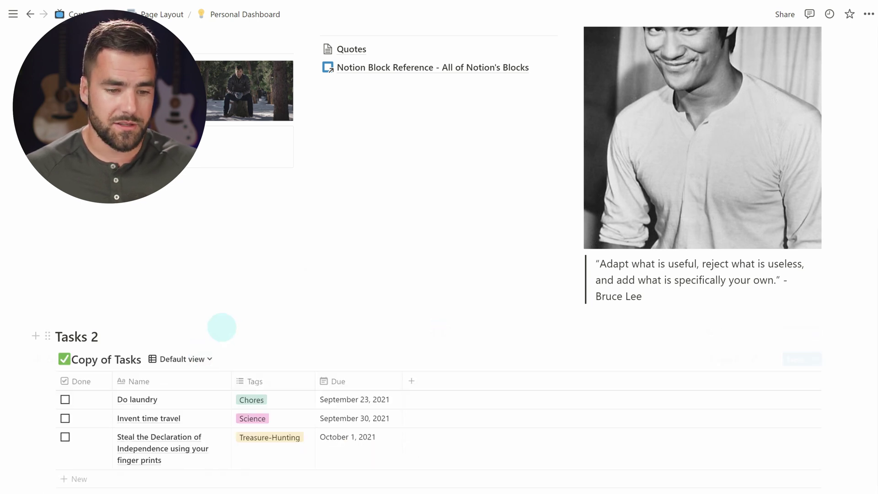
key(Return)
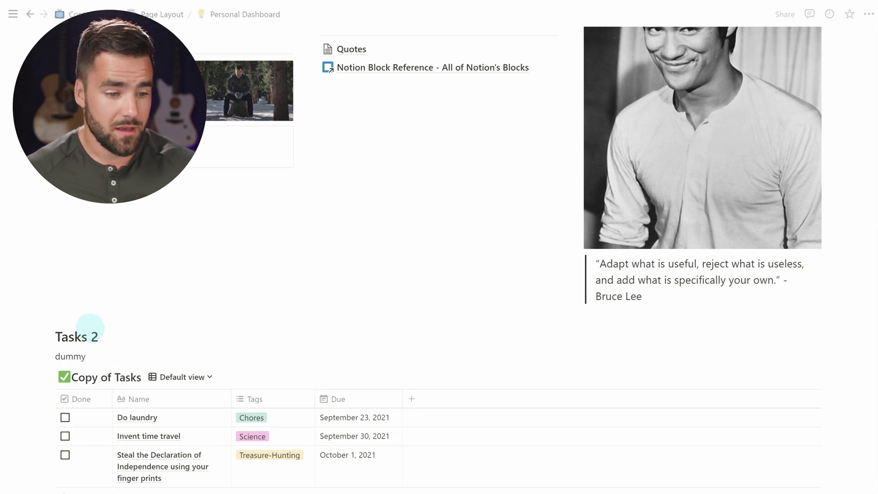
Step: Use the dummy line to form a second column beside Tasks 2 holding the Copy of Tasks table, and delete the dummy line
drag(47, 357, 837, 330)
drag(51, 361, 468, 337)
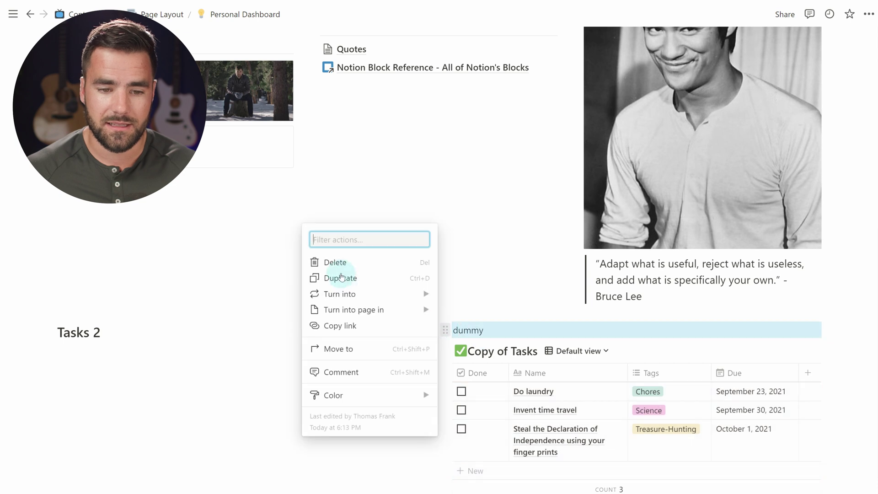
click(339, 264)
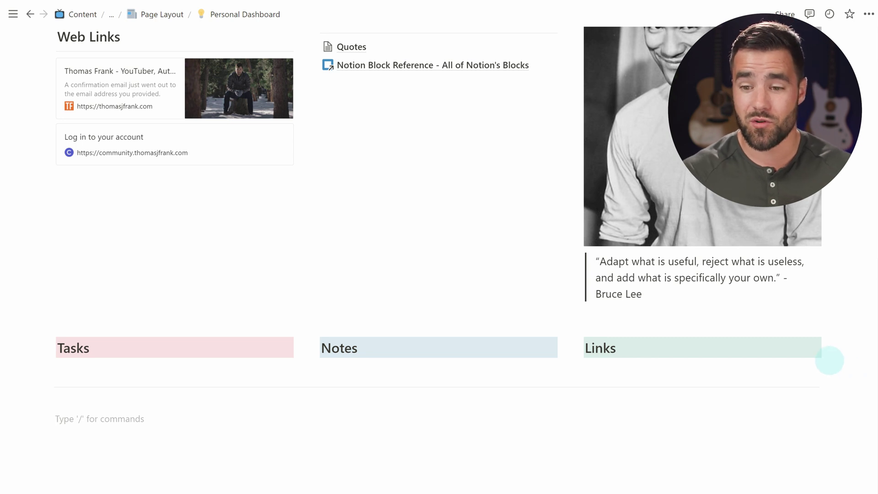
Step: Copy the three-column row of coloured Tasks, Notes and Links headings and paste it below the divider
drag(831, 346, 63, 354)
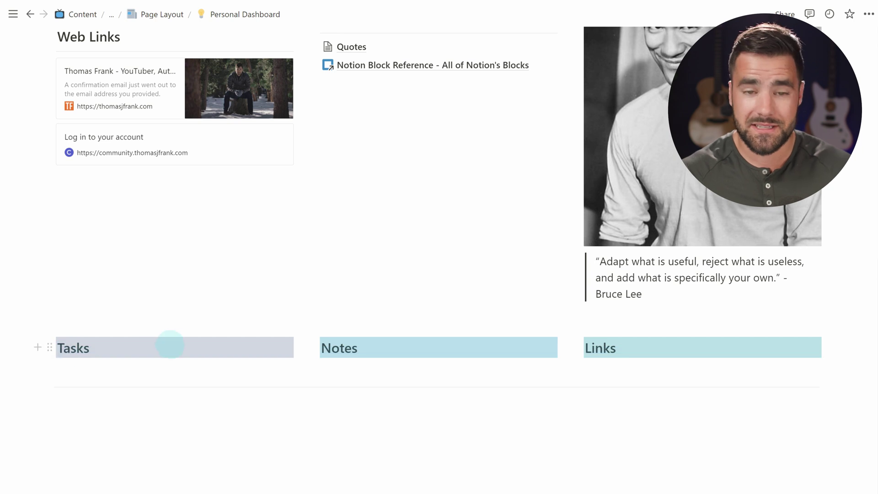
key(ctrl+c)
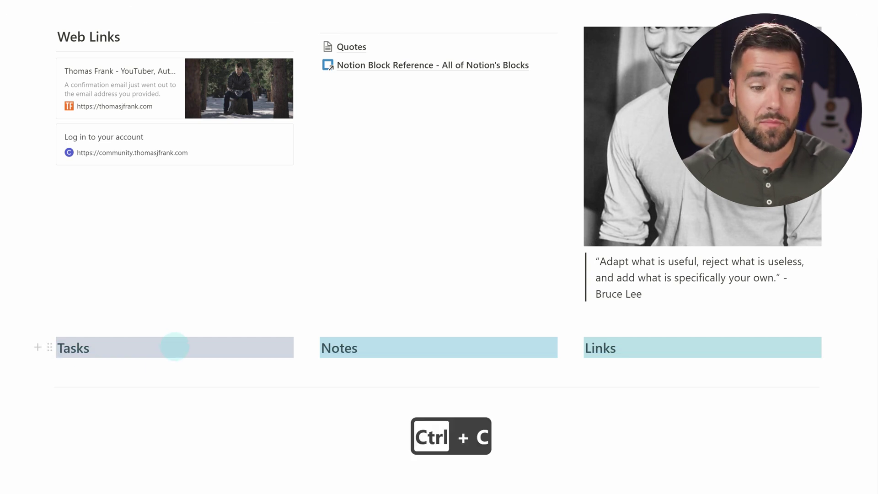
click(93, 418)
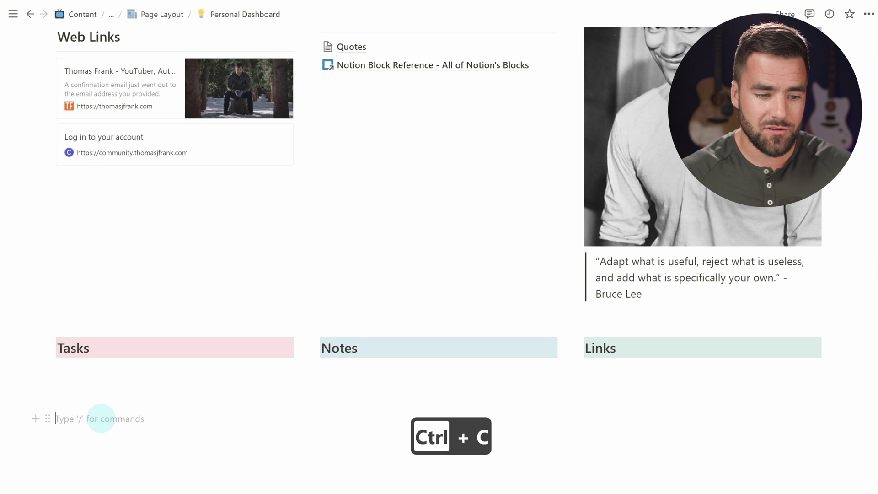
key(ctrl+v)
click(843, 421)
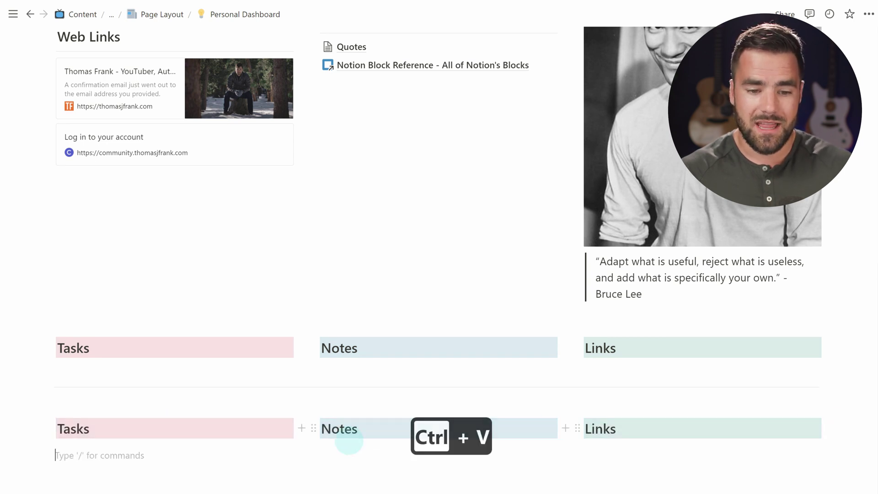
Step: Create a sub-page titled "Hello" below the pasted headings and paste the three-column heading row into it
scroll(506, 408, down, 2)
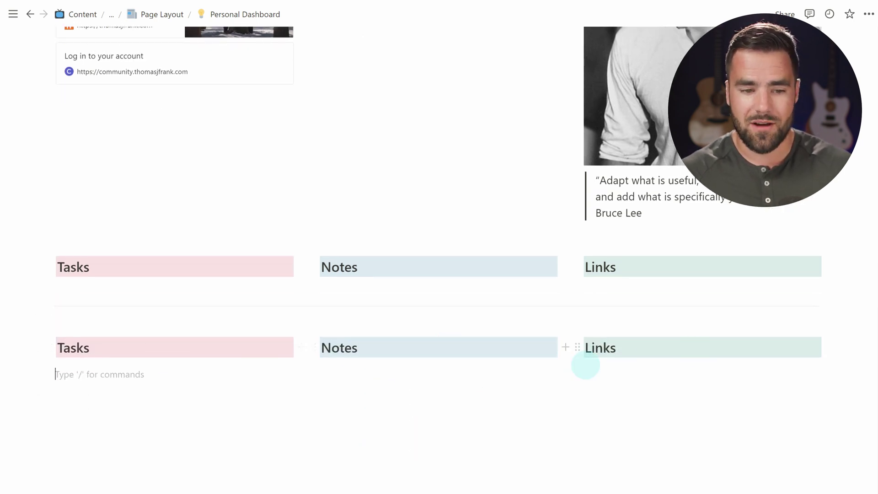
text(/page)
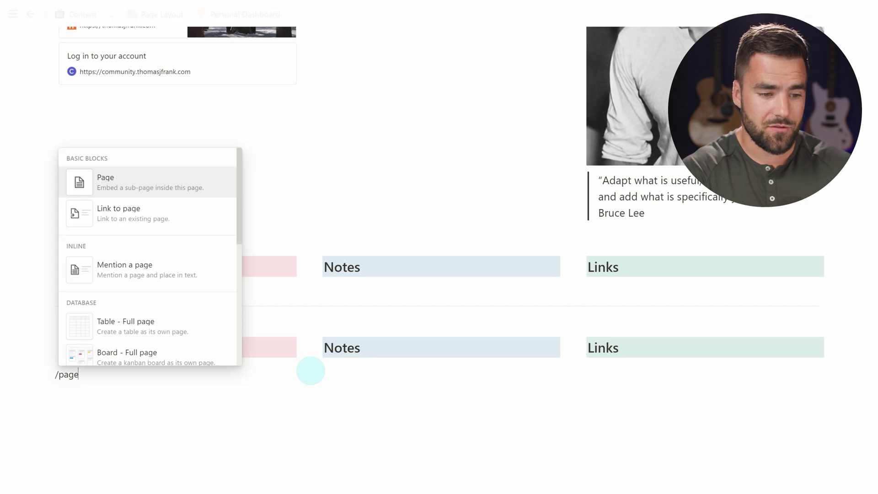
key(Return)
text(Hello)
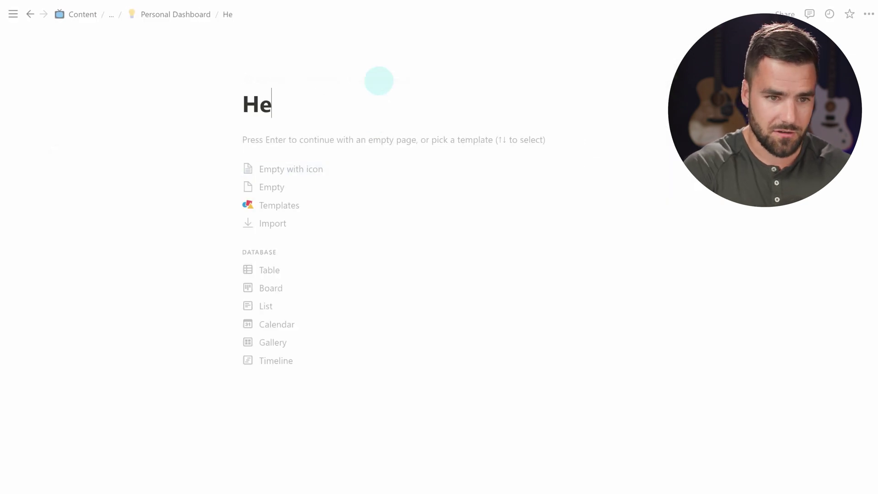
key(Return)
key(ctrl+v)
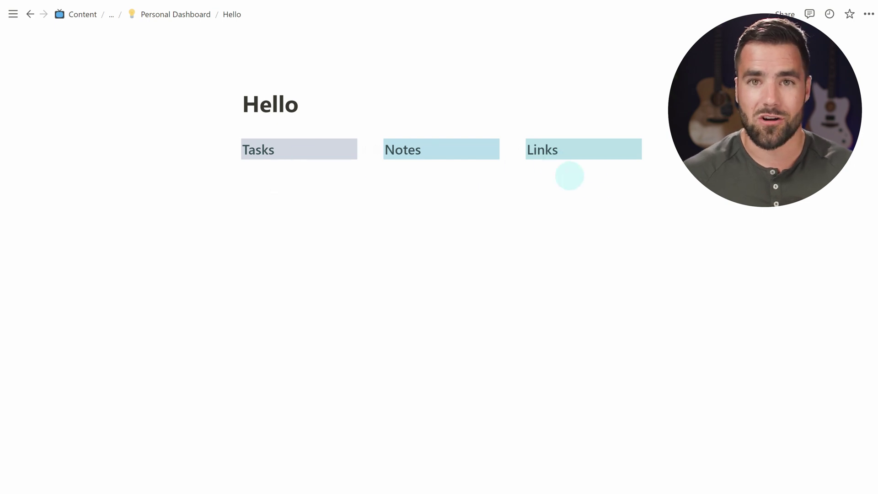
Step: Back on the Personal Dashboard, add a toggle named "Toggle" under the Hello page and paste the three-column heading row inside it
click(176, 14)
scroll(454, 311, down, 5)
scroll(454, 311, down, 8)
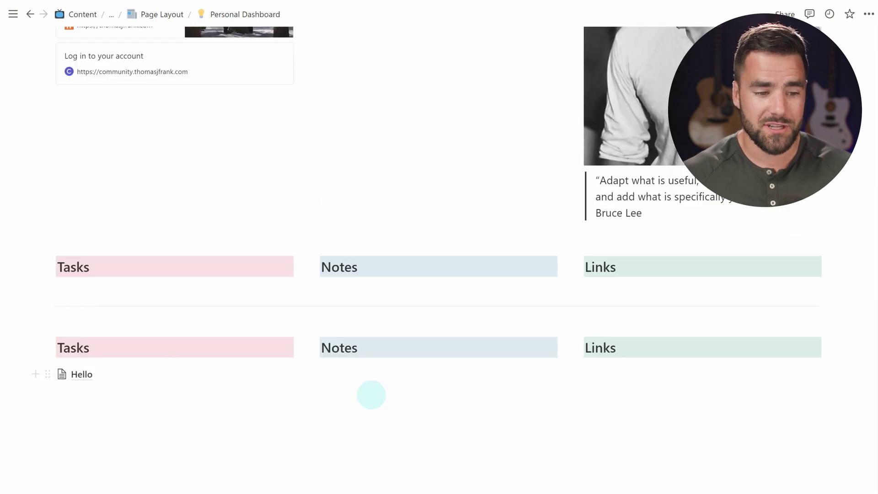
click(121, 403)
text(> )
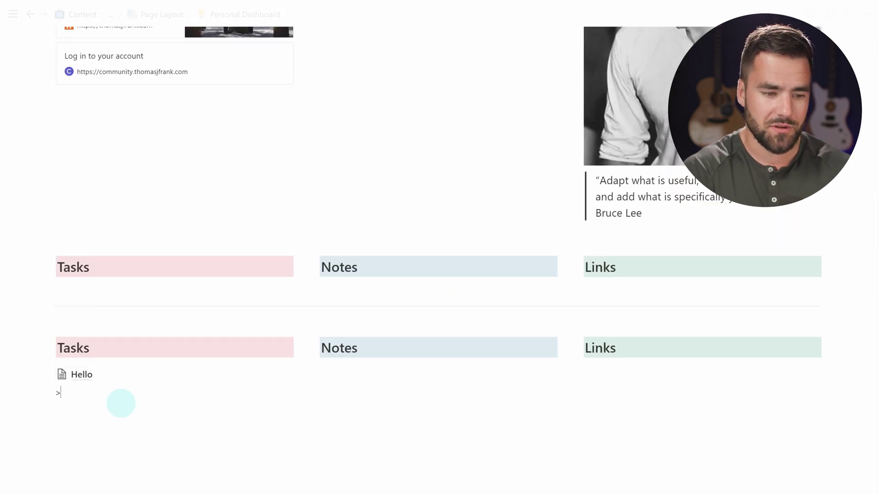
text(Toggle)
click(118, 410)
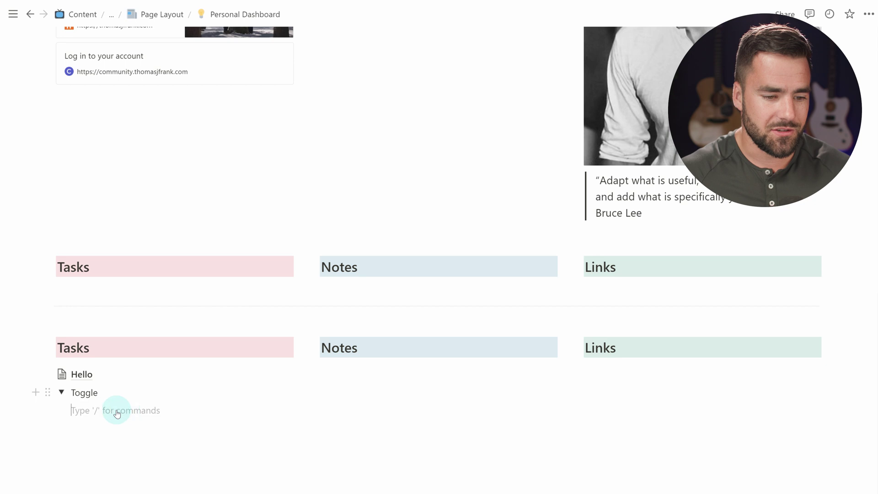
key(ctrl+v)
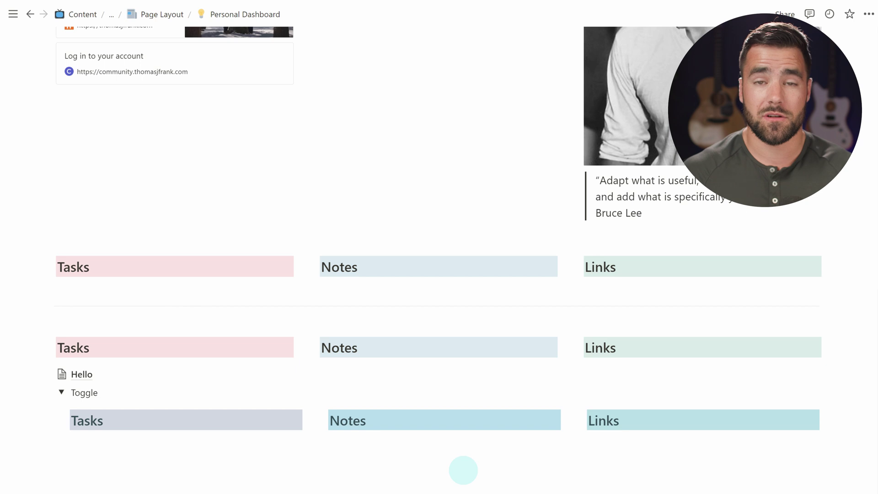
Step: Move the toggle containing the three-column heading row into the Notes column, beneath the Reference links
scroll(439, 347, up, 5)
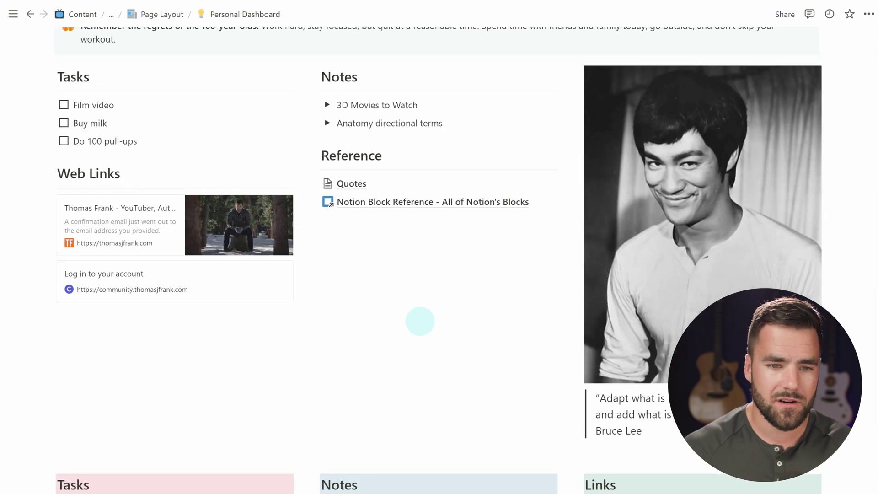
scroll(420, 321, up, 1)
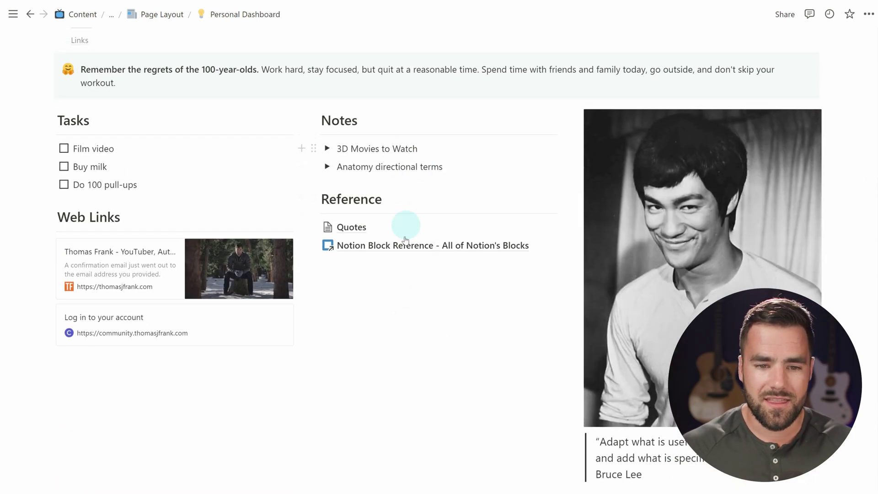
scroll(417, 308, down, 1)
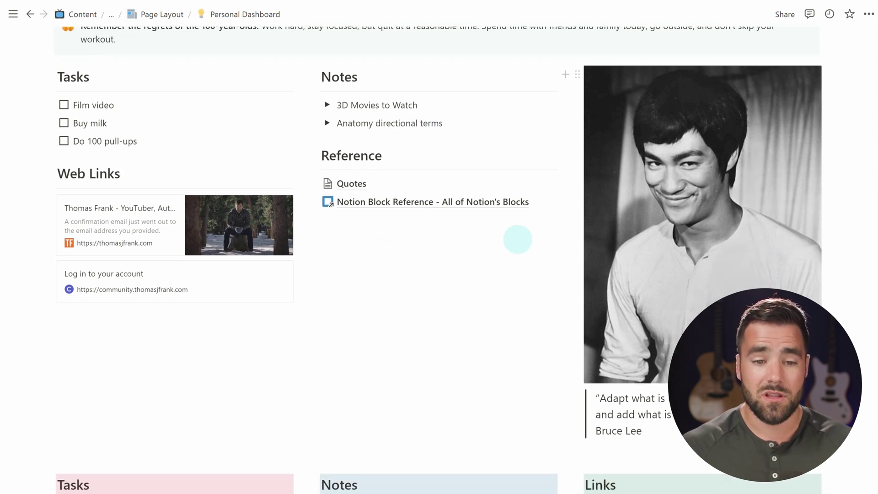
scroll(518, 239, down, 3)
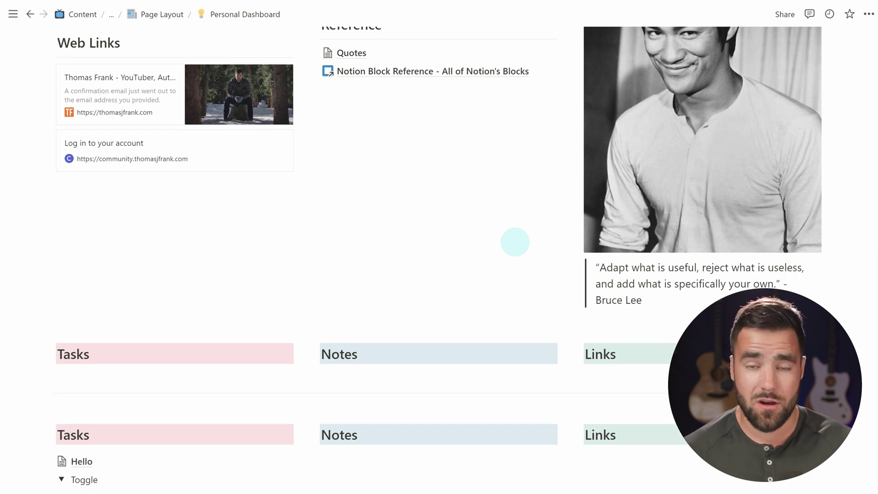
scroll(515, 242, down, 3)
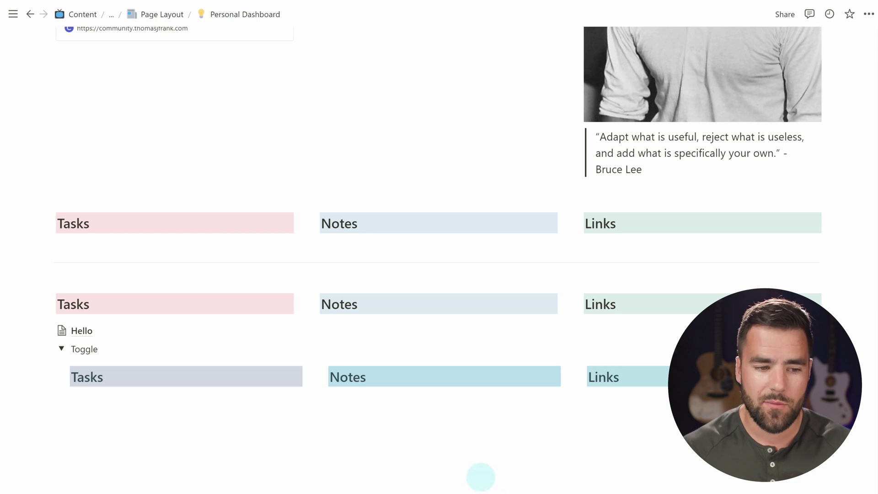
scroll(298, 387, up, 1)
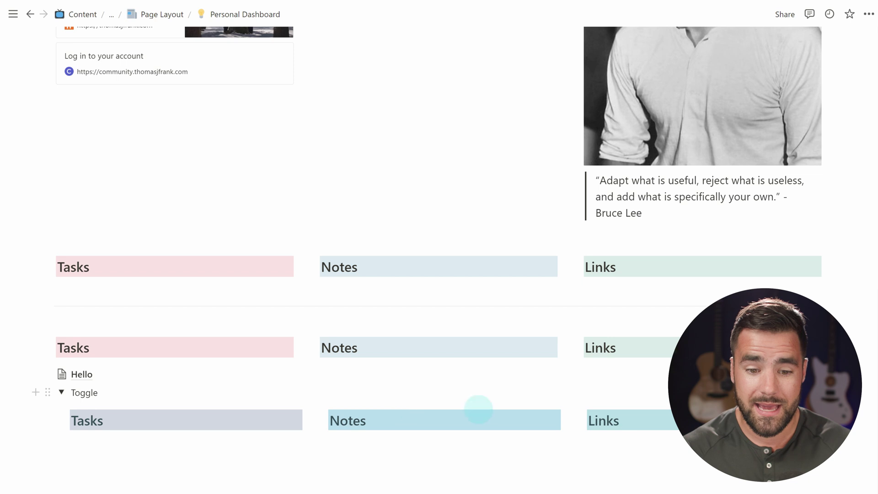
drag(47, 392, 363, 406)
scroll(362, 406, down, 5)
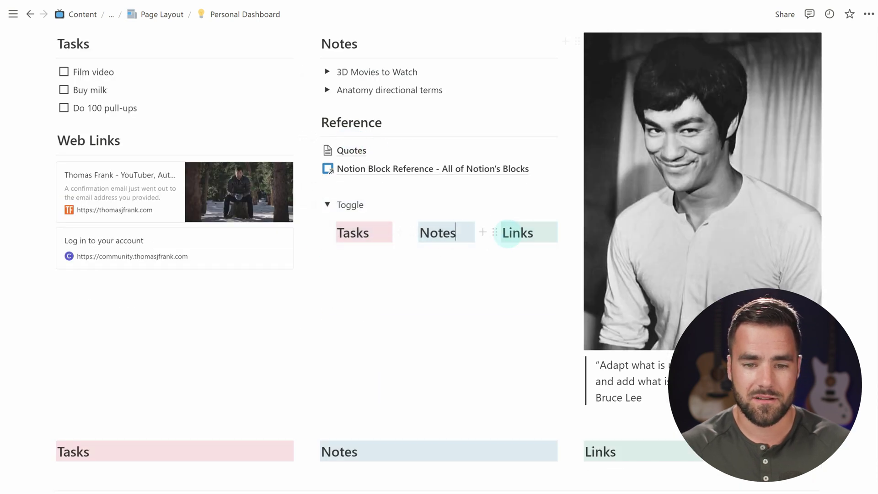
Step: Free the three nested columns beneath the Reference links by turning their toggle into a Heading 2 and deleting that heading
click(314, 204)
mouse_move(240, 169)
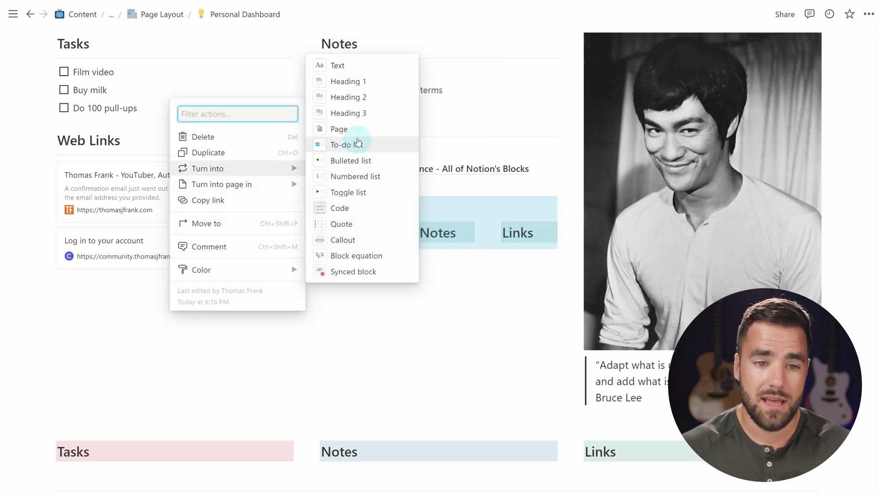
click(356, 92)
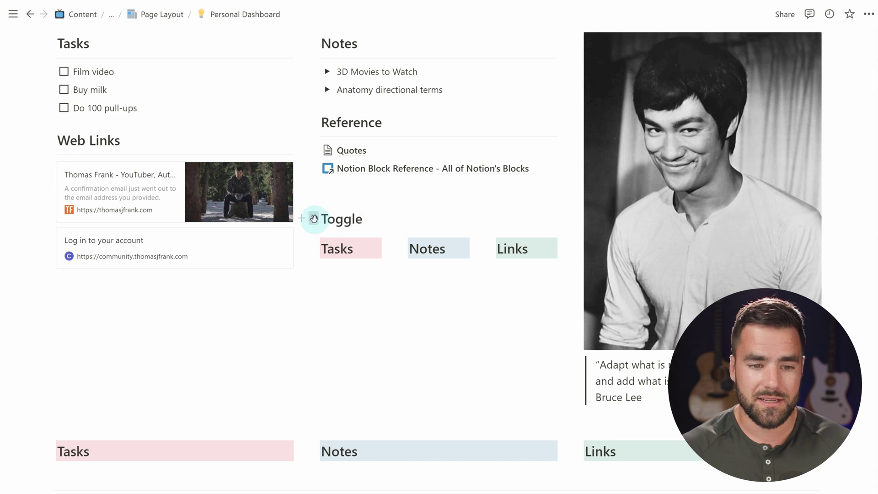
click(314, 218)
click(214, 150)
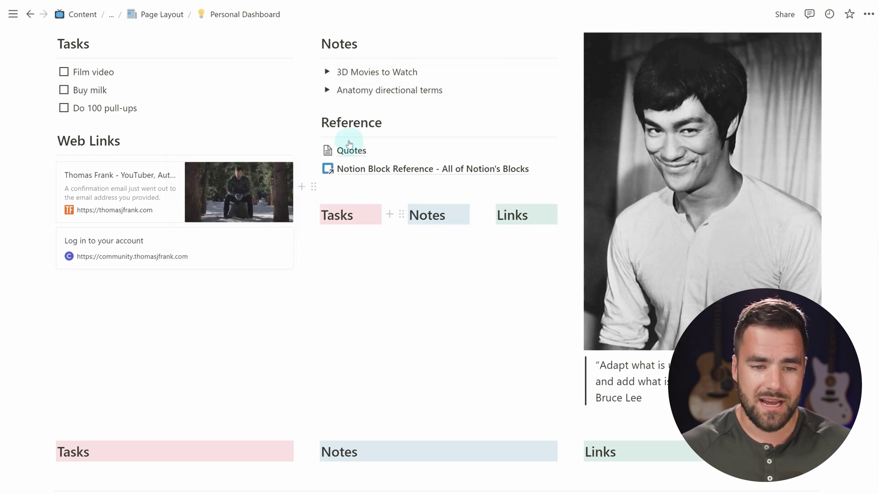
scroll(462, 267, up, 2)
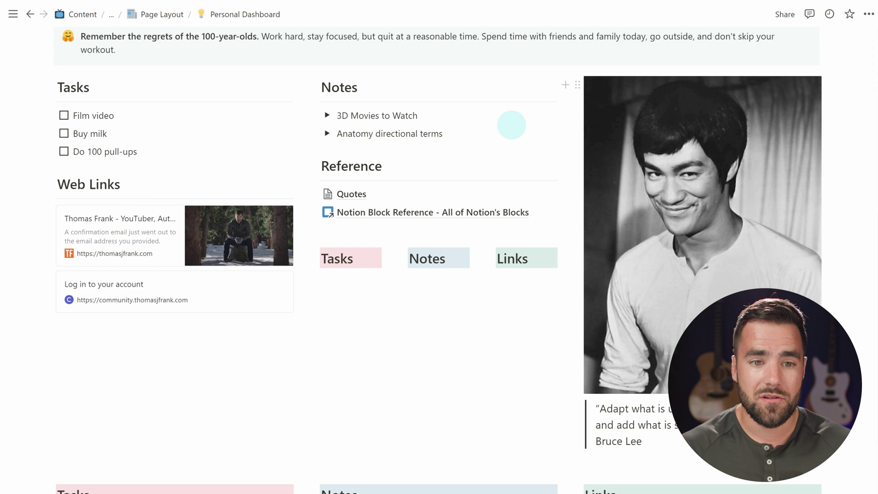
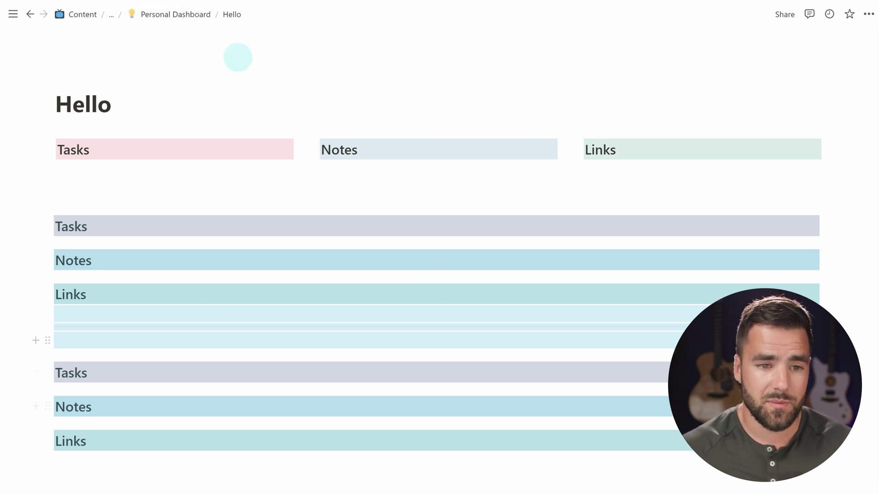
Step: Return to the Personal Dashboard and add a toggle list named "Toggle" below the login bookmark in the Web Links column
click(161, 15)
scroll(476, 276, down, 10)
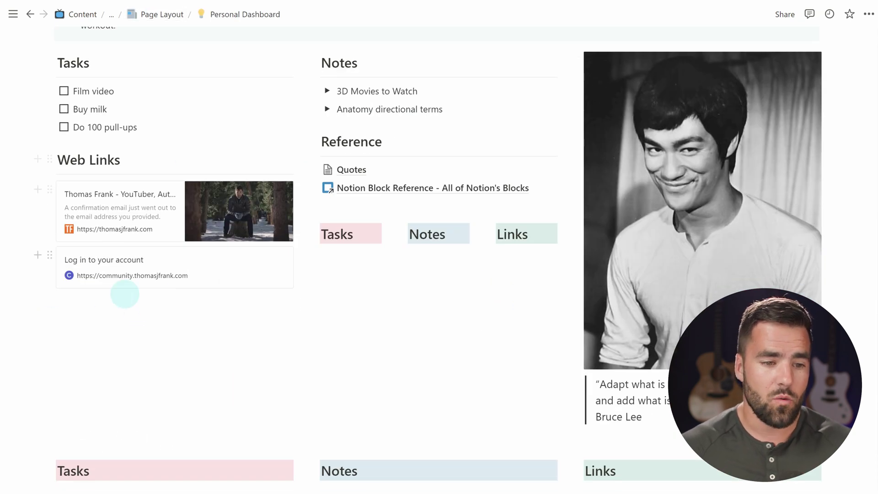
click(40, 256)
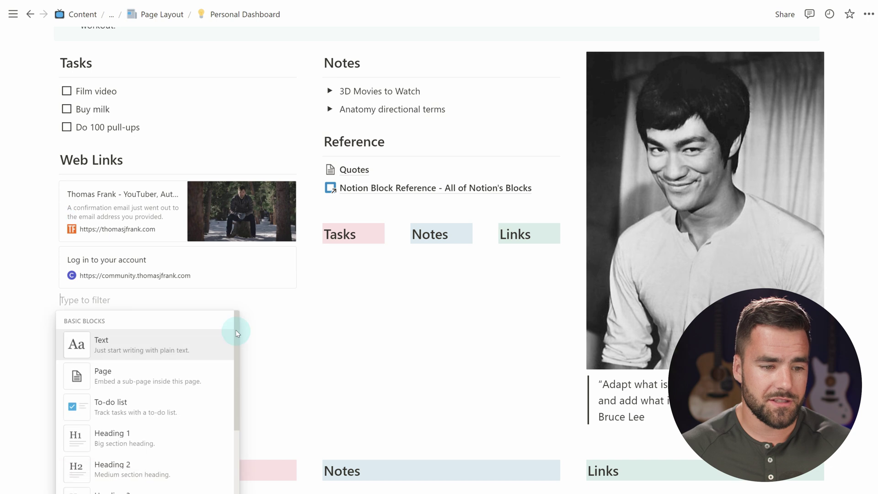
text(> )
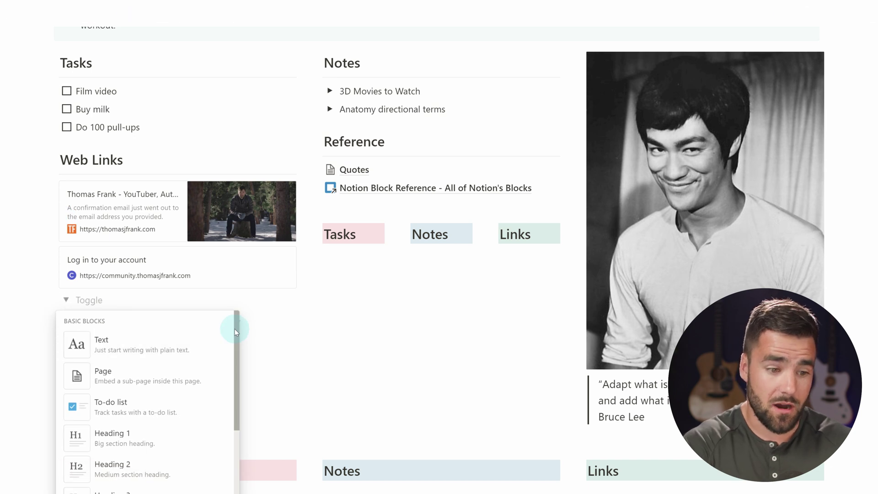
text(Toggle)
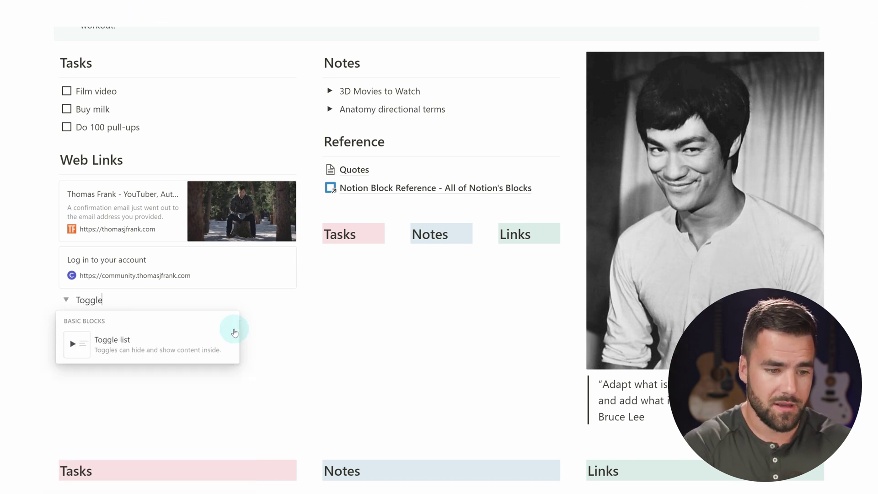
click(231, 344)
Step: Try to copy the three-column Tasks, Notes and Links row above the divider into the empty toggle under Web Links
scroll(561, 291, down, 4)
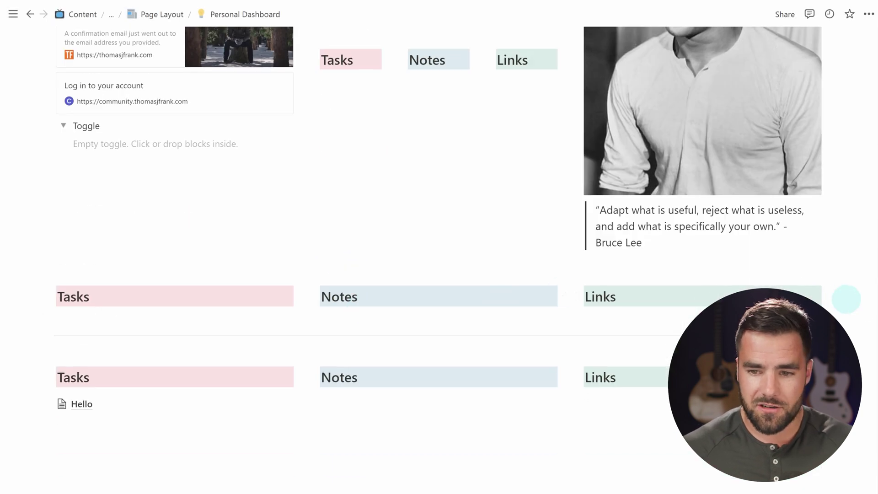
drag(723, 293, 92, 295)
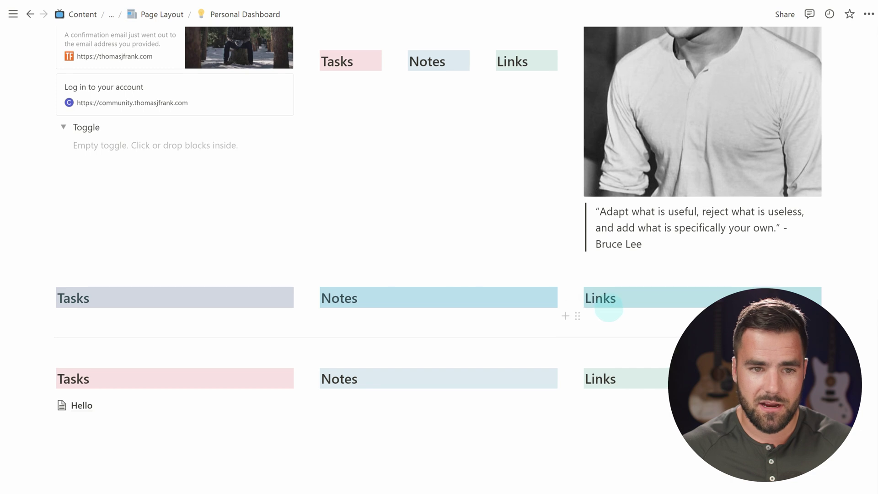
scroll(609, 310, up, 1)
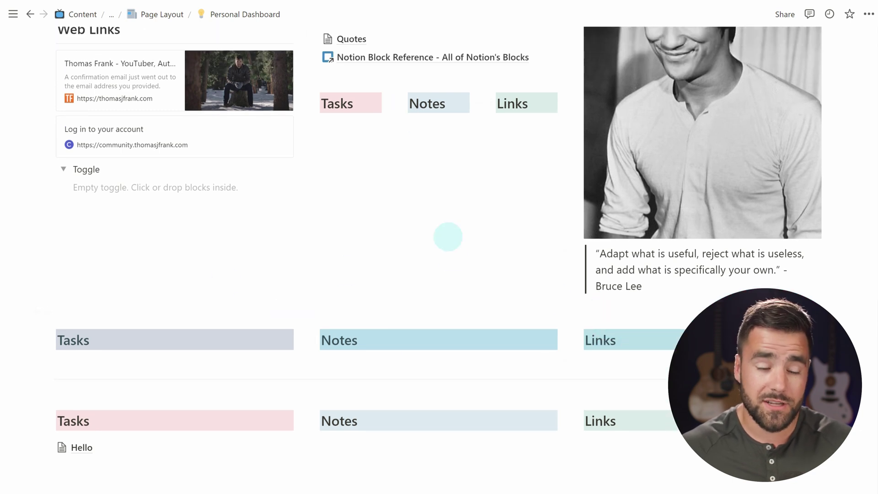
click(87, 187)
key(ctrl+z)
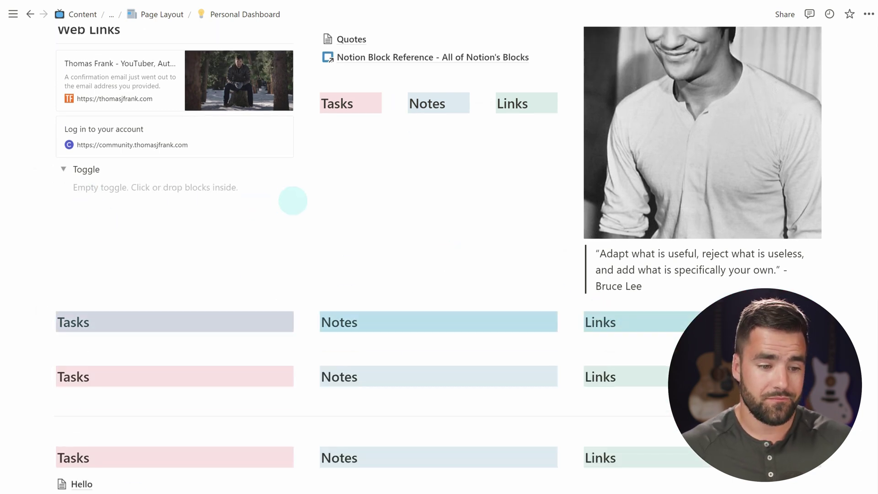
Step: Move the empty toggle out of the Web Links column to the full-width area below the Hello page
scroll(134, 262, up, 1)
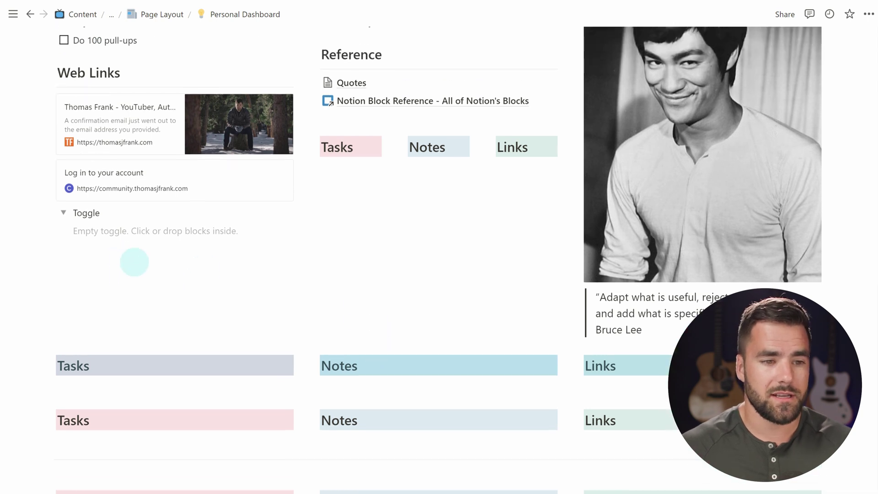
scroll(133, 265, up, 1)
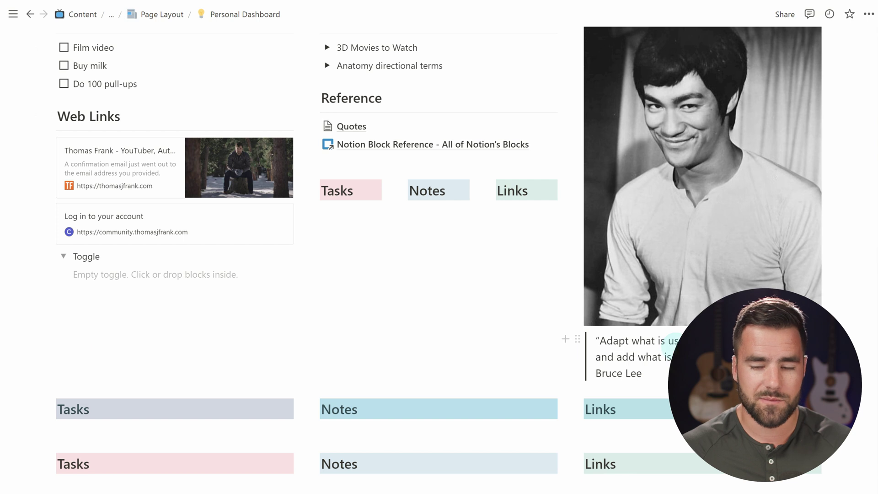
scroll(757, 209, down, 1)
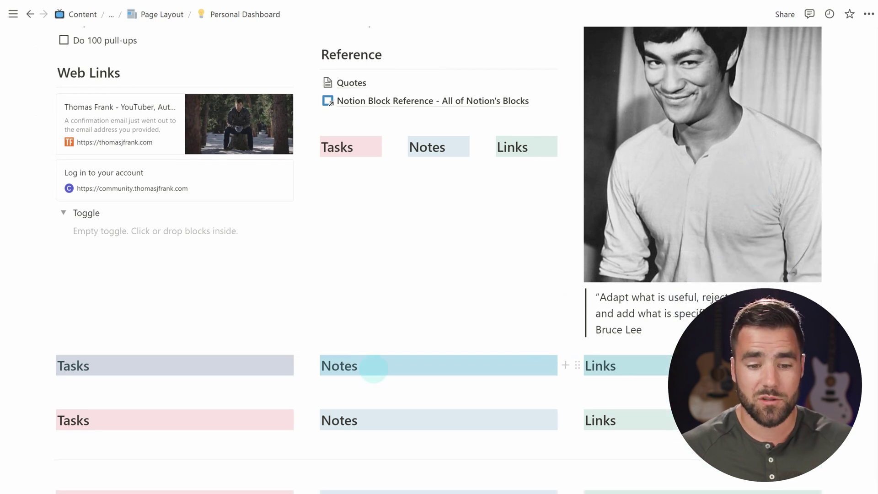
scroll(92, 224, down, 1)
scroll(259, 310, down, 1)
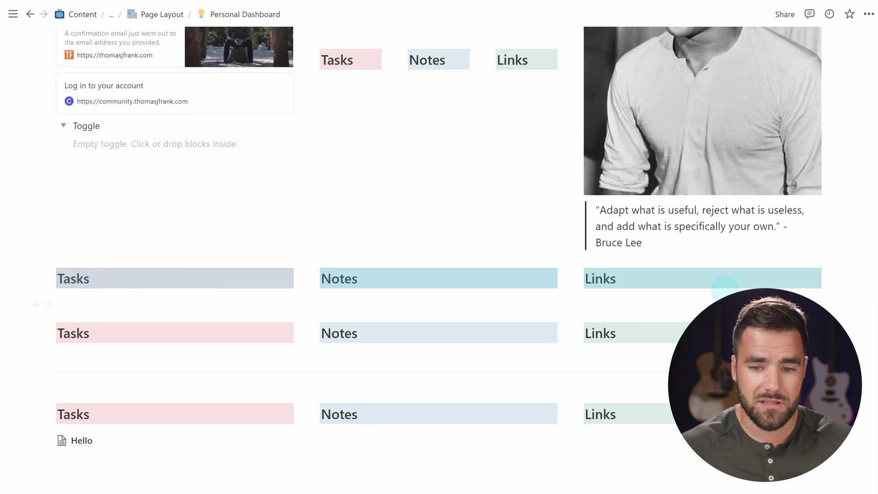
click(44, 279)
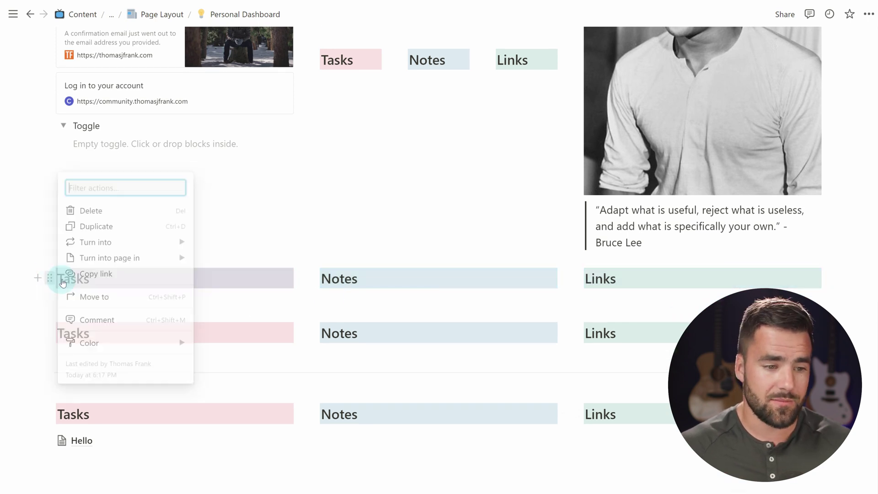
click(247, 275)
drag(246, 276, 57, 459)
scroll(91, 447, down, 1)
Step: Copy the three-column heading row into the toggle below Hello and move the filled toggle under the login bookmark in Web Links
drag(833, 231, 168, 238)
key(ctrl+c)
scroll(137, 320, down, 2)
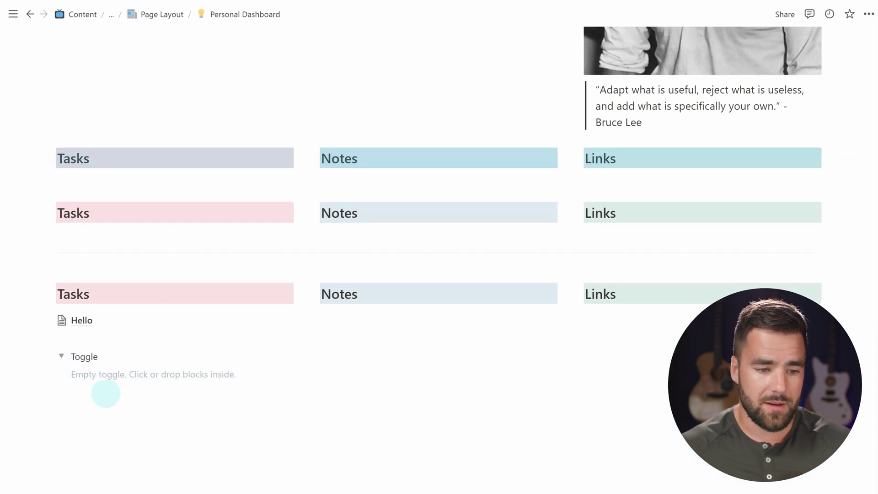
click(122, 371)
key(ctrl+v)
drag(52, 357, 78, 182)
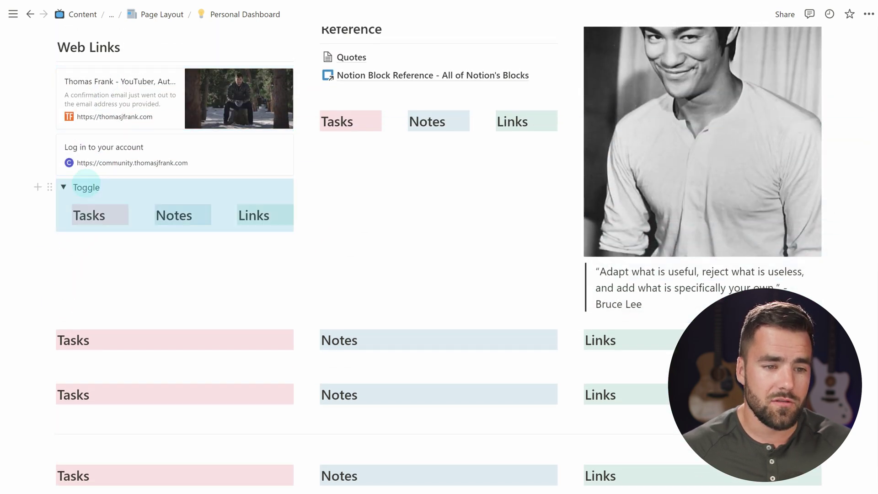
Step: Turn the toggle under the Web Links bookmarks into a Heading 3 and delete that heading, keeping its three nested columns
click(52, 186)
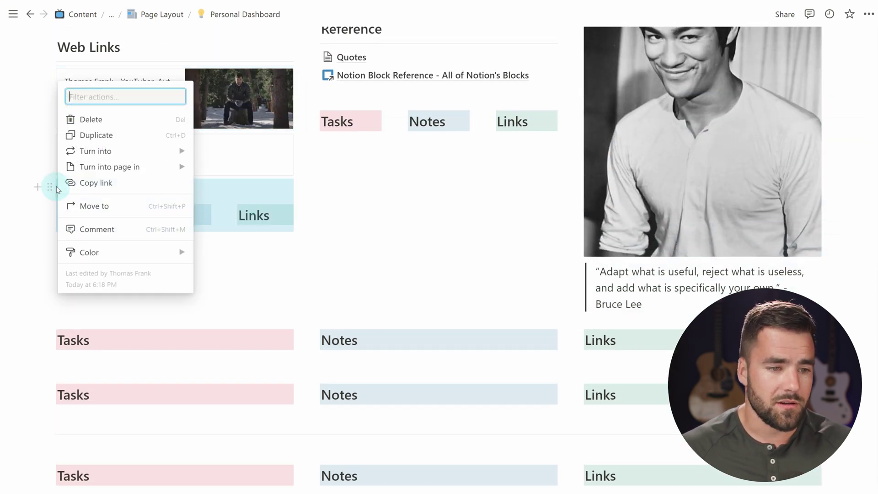
mouse_move(104, 150)
click(250, 96)
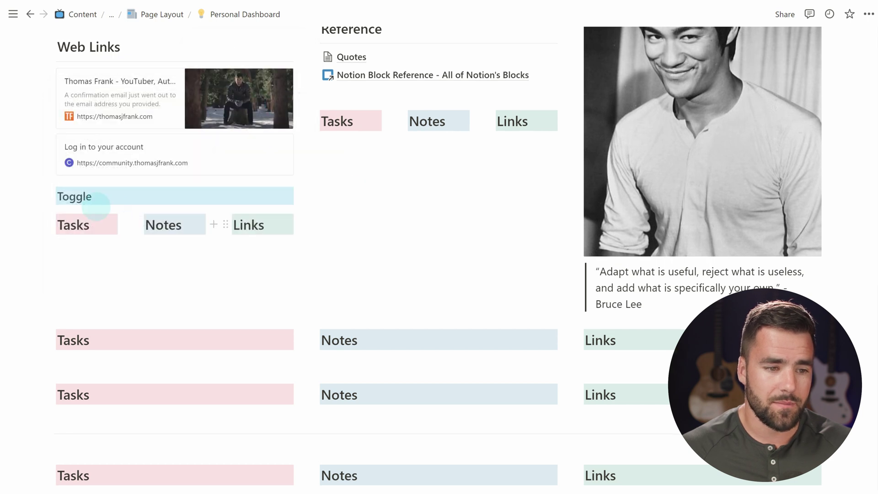
click(49, 196)
click(117, 125)
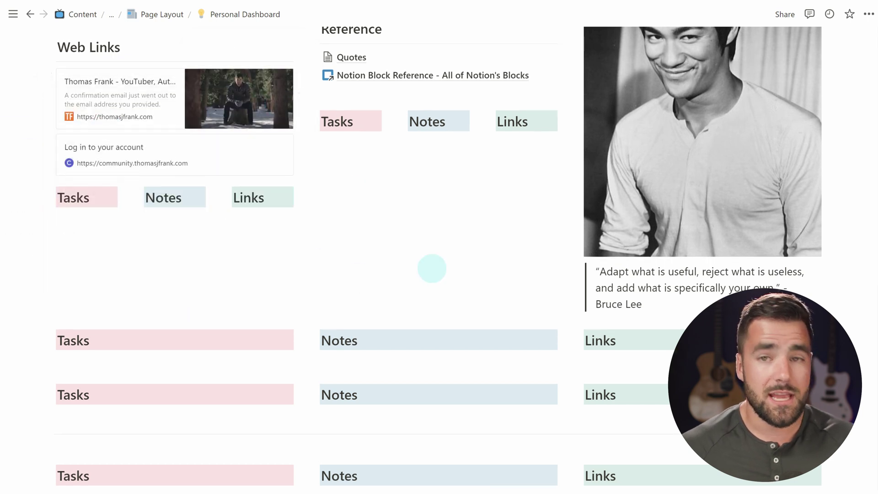